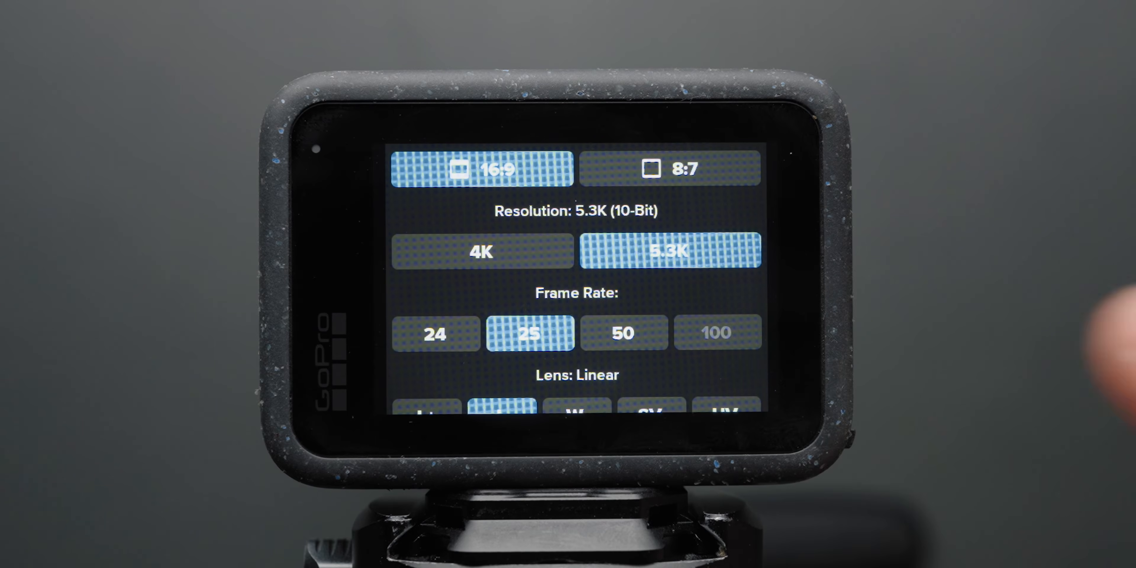
click(624, 333)
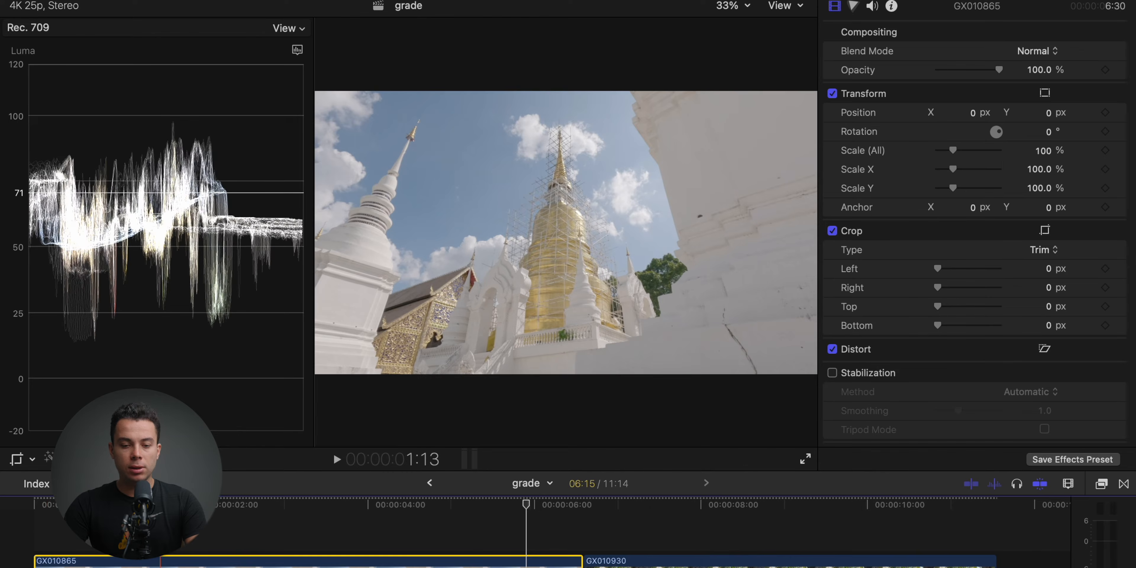
key(space)
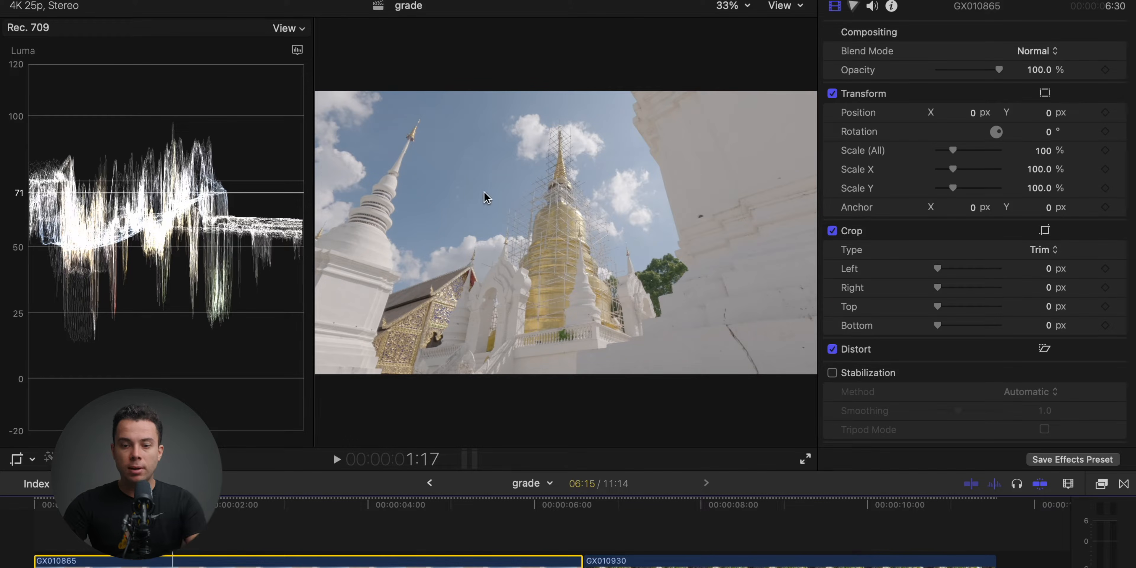
Add a Color Curves correction to clip GX010865 and pull the luma curve's lower section down to darken the shadows.
click(854, 6)
click(877, 31)
click(892, 114)
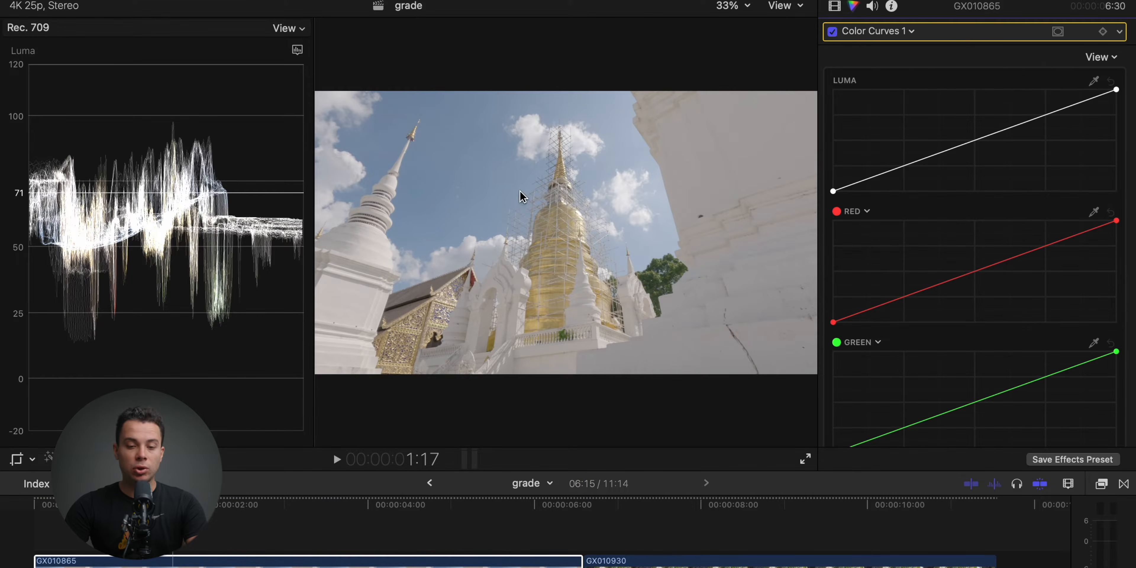
drag(918, 162, 926, 172)
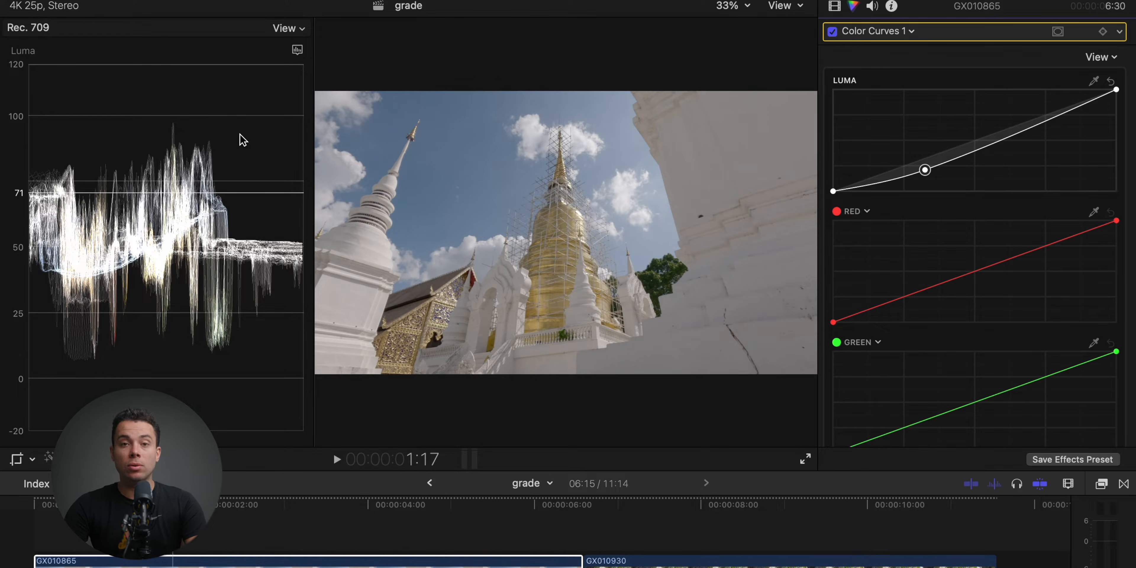
Shape the luma curve into a contrast S-curve with extra control points, raising the highlights and pulling the shadows further down.
click(1048, 111)
click(971, 160)
click(1008, 136)
drag(925, 170, 972, 162)
drag(1008, 136, 1009, 140)
drag(1049, 111, 1064, 107)
click(1032, 127)
drag(1009, 141, 1009, 142)
drag(972, 162, 928, 185)
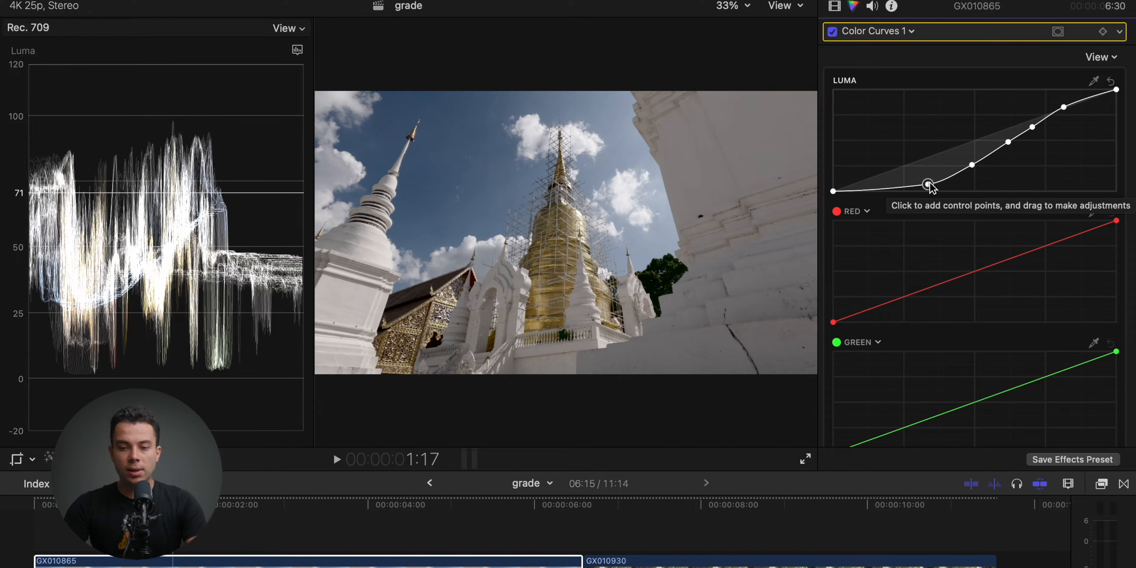
Add a Color Board correction and set the global saturation to 75%.
click(872, 32)
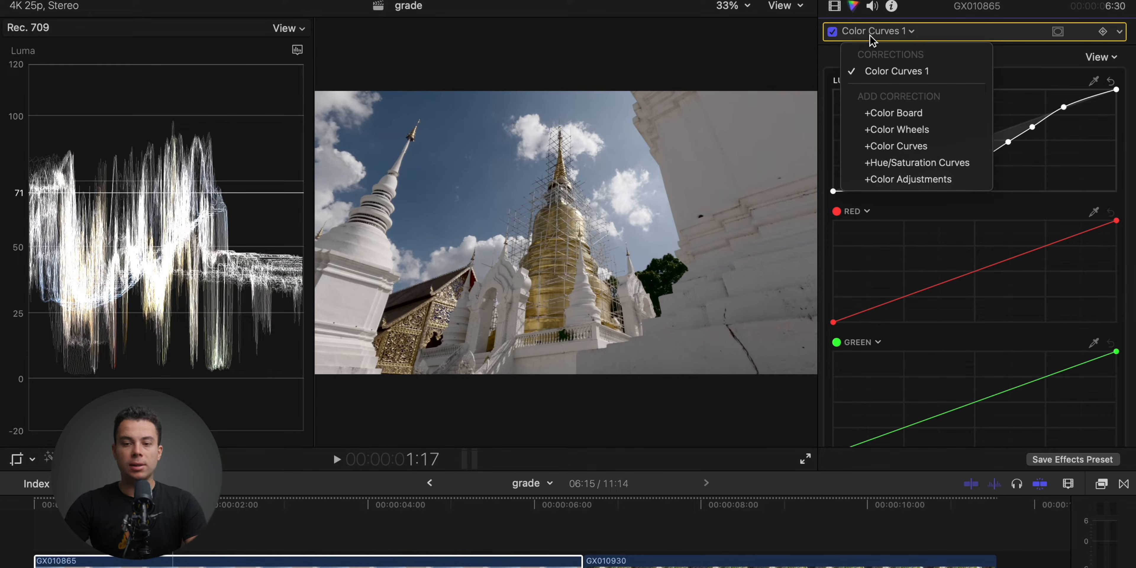
click(895, 113)
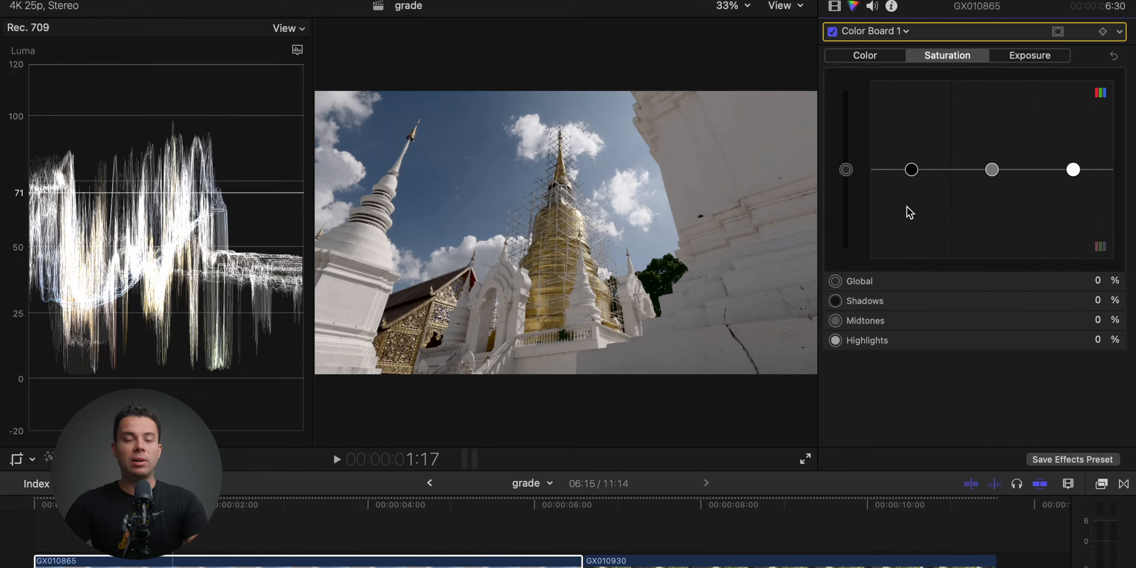
click(1098, 280)
key(Return)
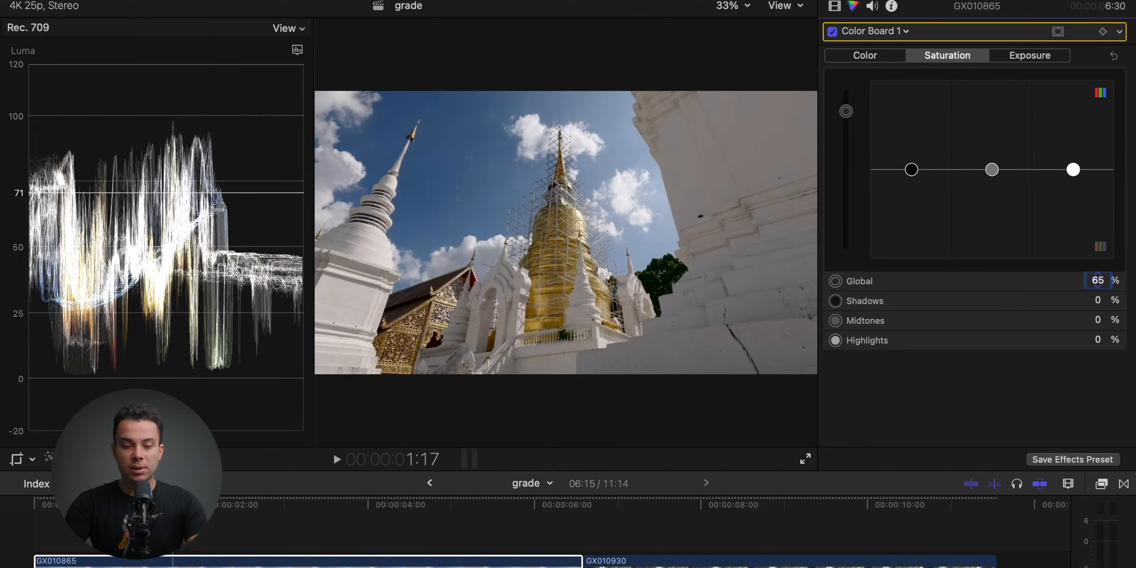
key(Return)
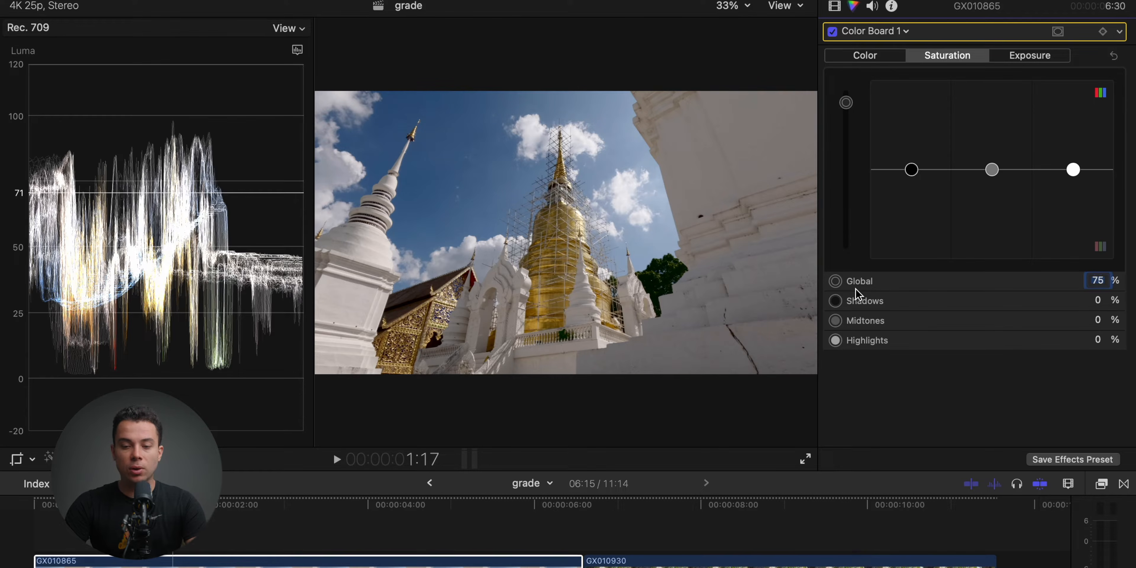
Add a second Color Curves correction, show the waveform as RGB Overlay, and lower the red curve's midpoint slightly.
click(889, 31)
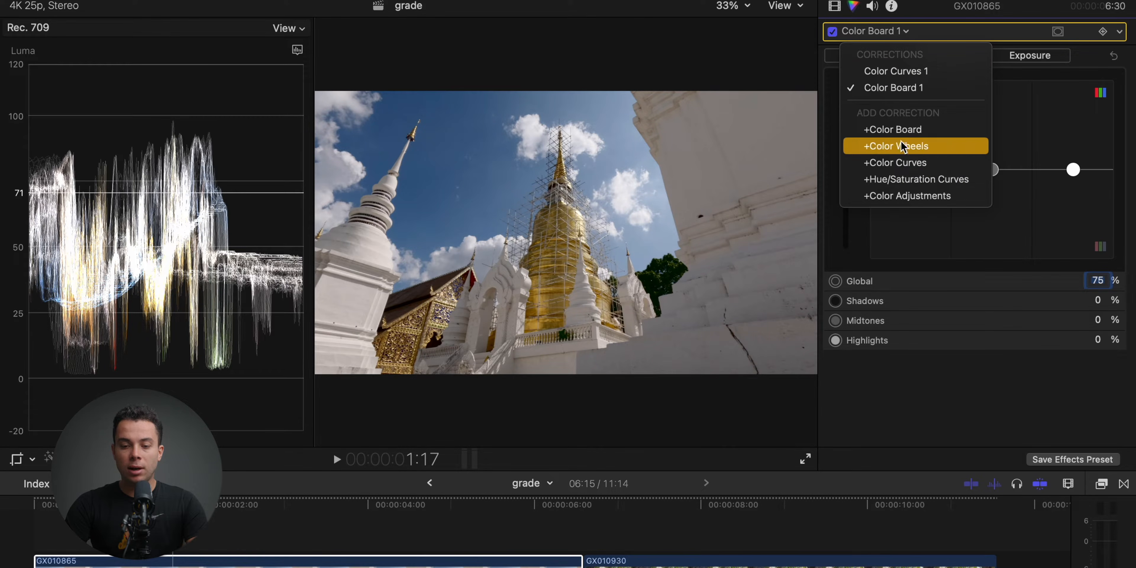
click(896, 165)
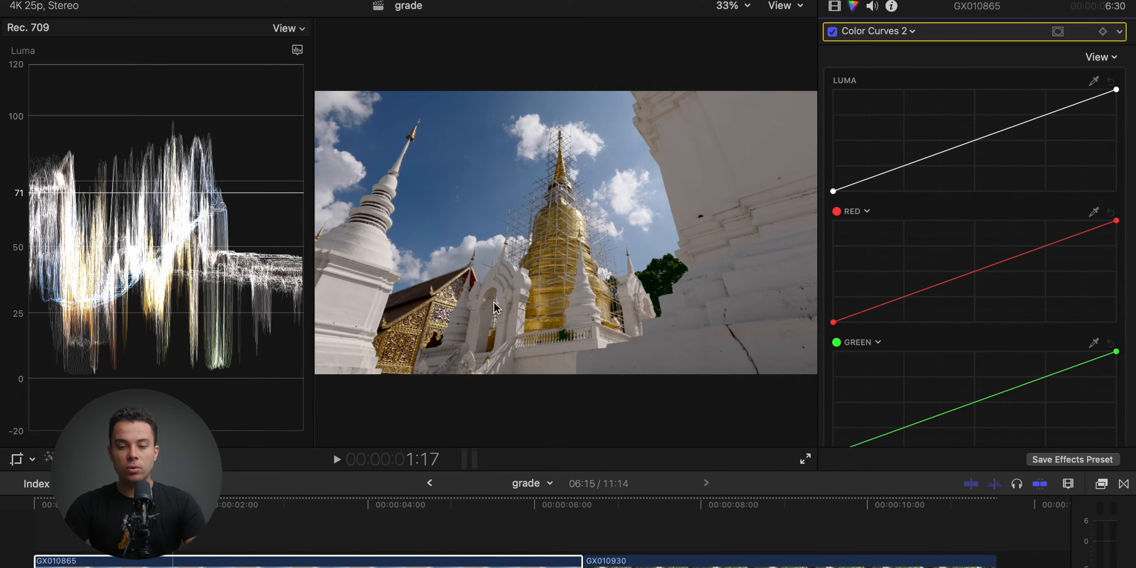
click(299, 50)
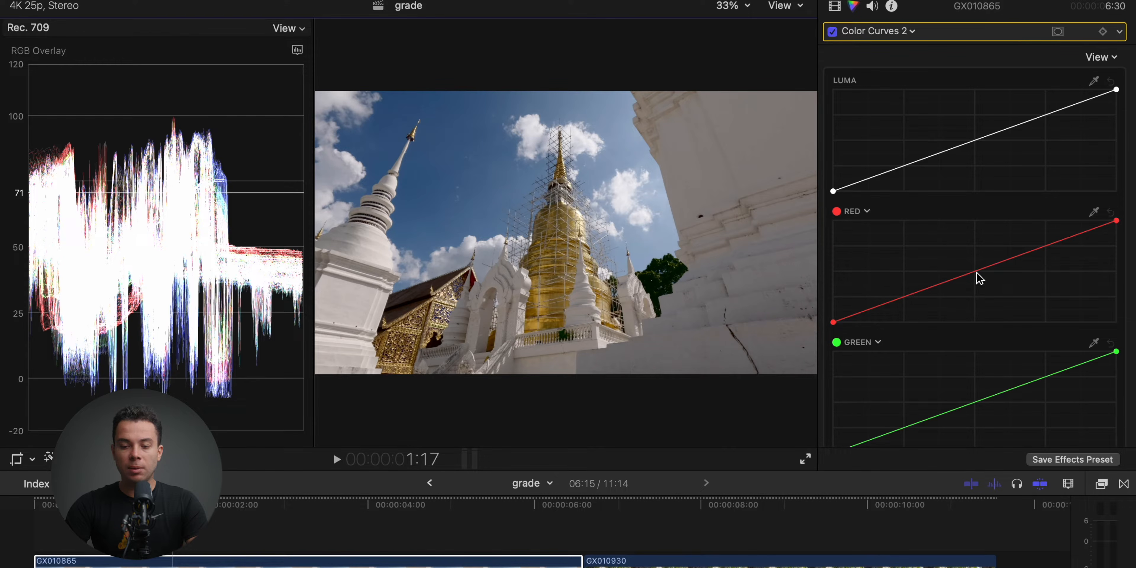
drag(980, 271, 981, 277)
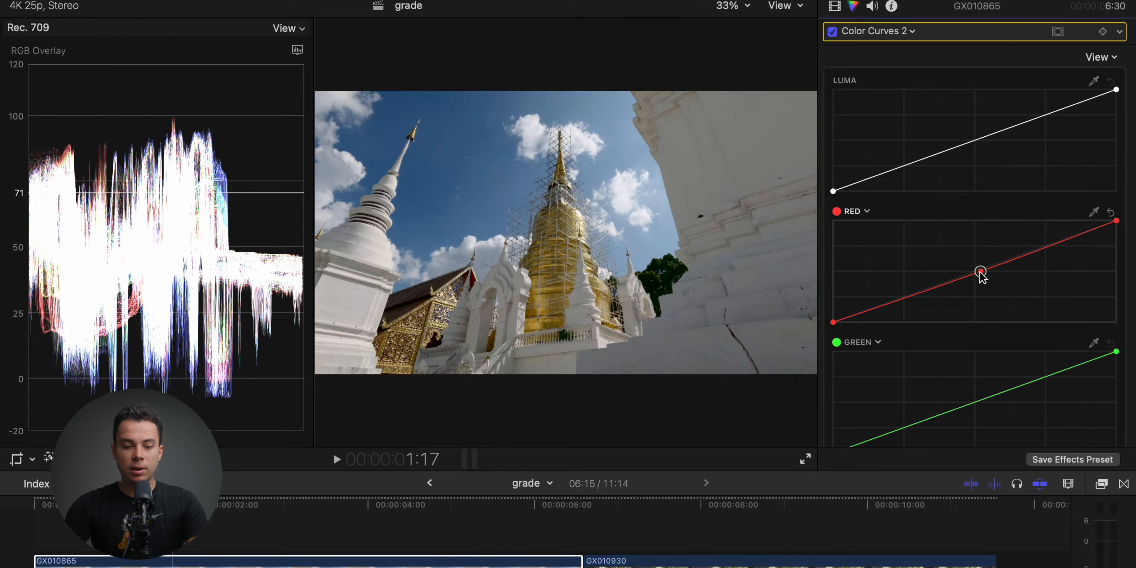
Change the red curve's target color to orange and lower its midpoint slightly.
click(866, 211)
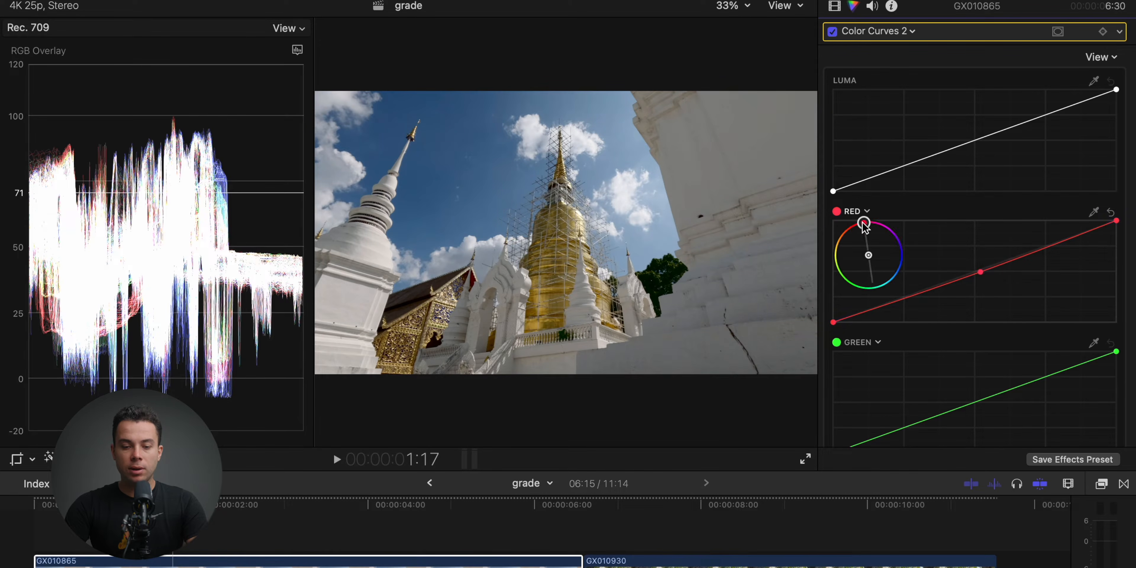
drag(864, 223, 846, 231)
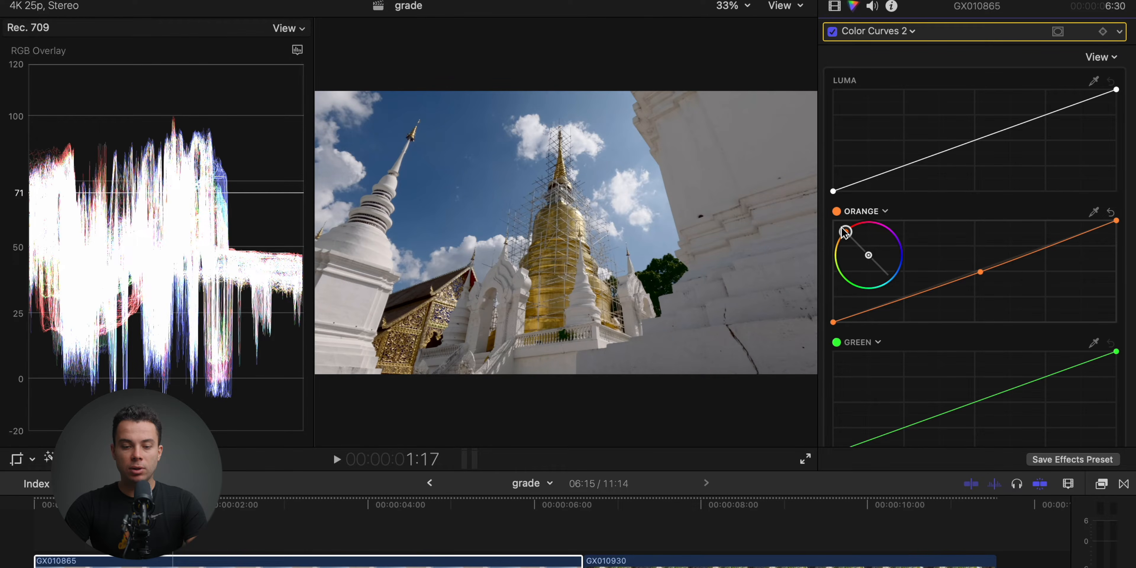
click(980, 273)
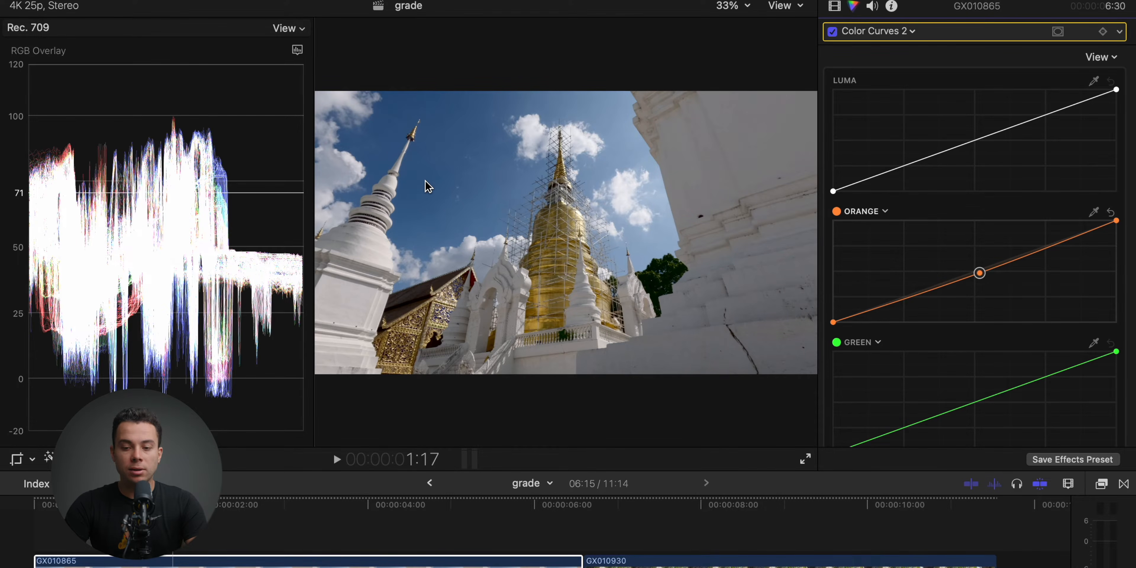
Apply the Sharpen effect to the clip and set its amount to 1.2.
click(834, 6)
click(1103, 483)
double_click(968, 548)
click(1045, 128)
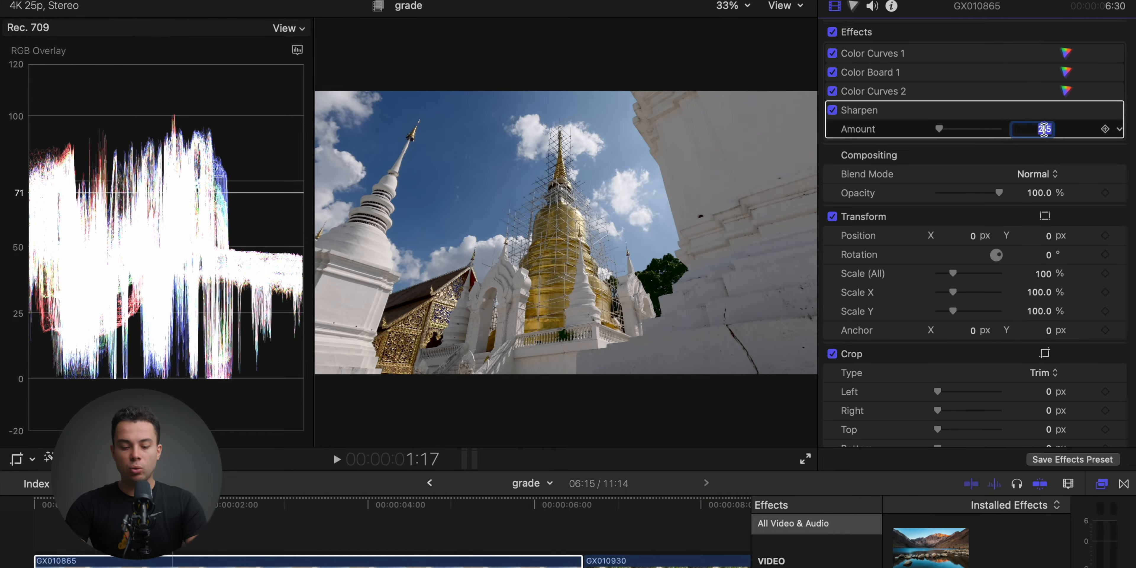
text(1.2)
key(Return)
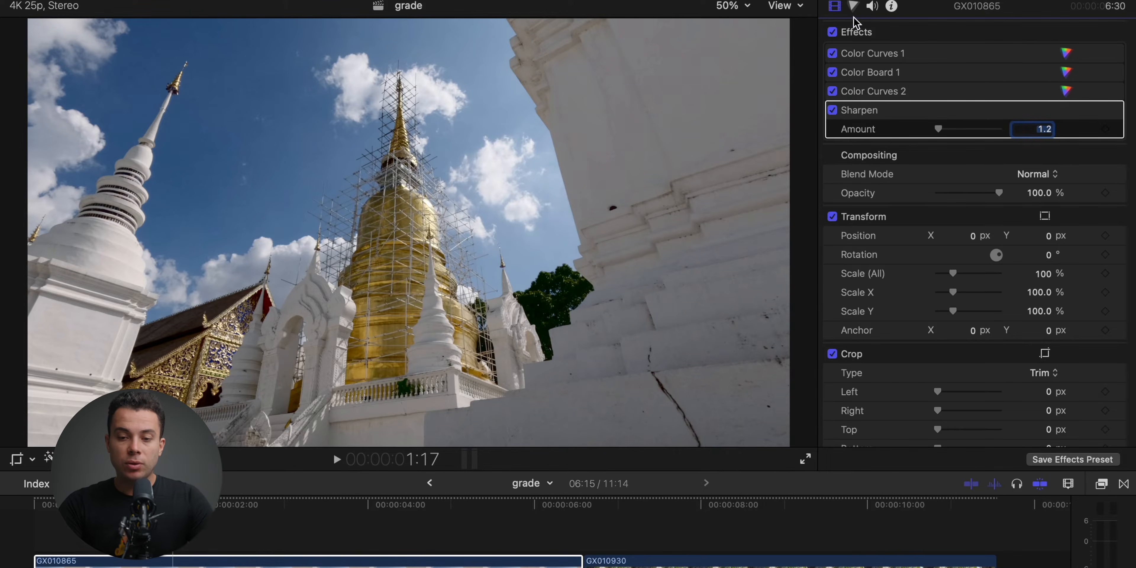
Add a Hue/Saturation Curves correction and raise blue on the Hue vs Hue curve between green and magenta anchor points.
click(853, 7)
click(879, 31)
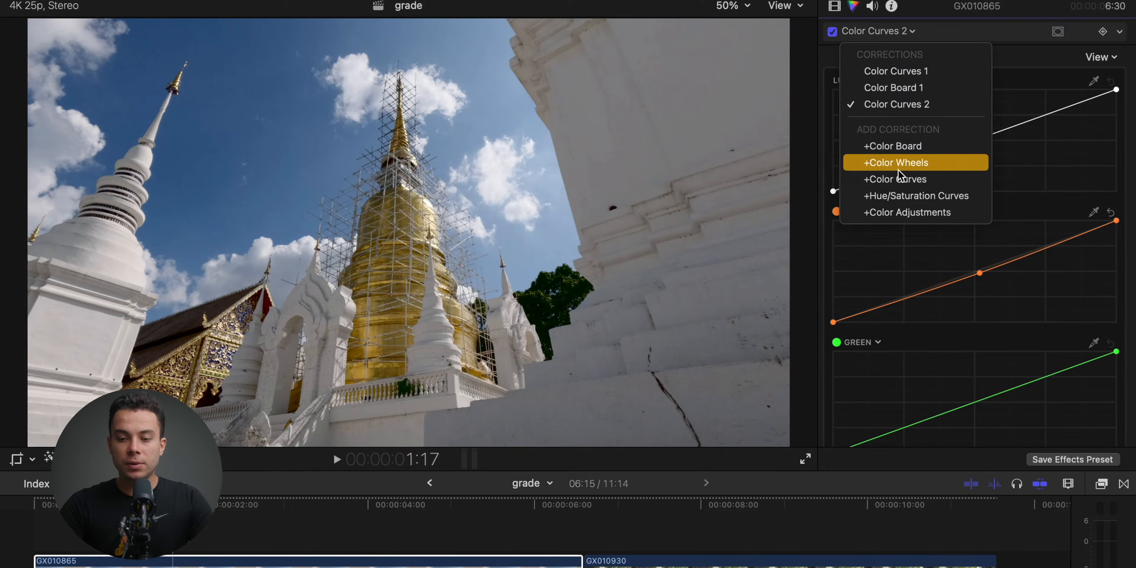
click(895, 196)
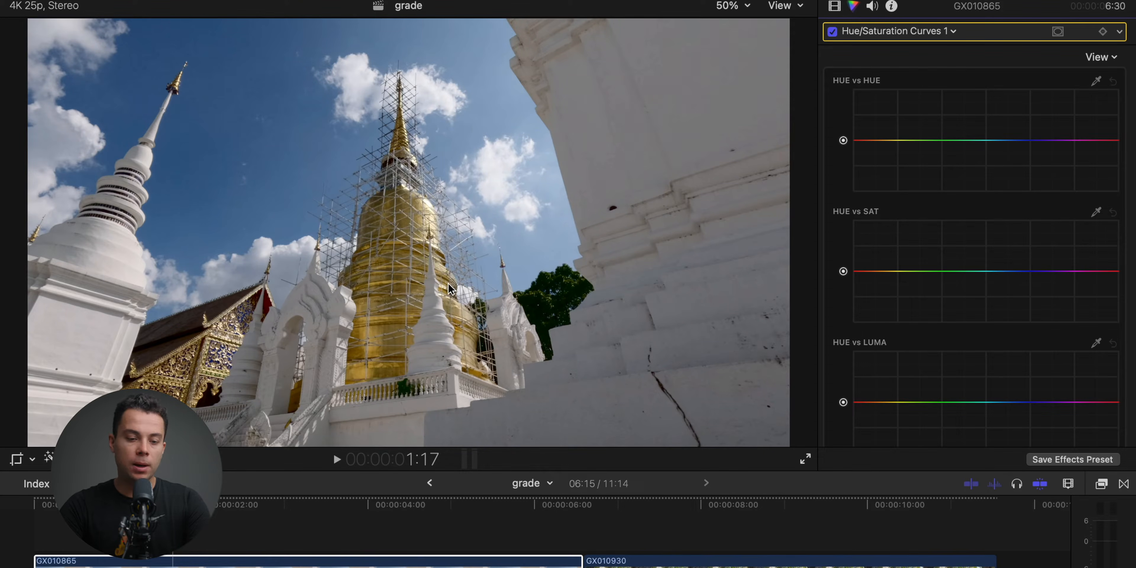
click(953, 140)
click(1084, 140)
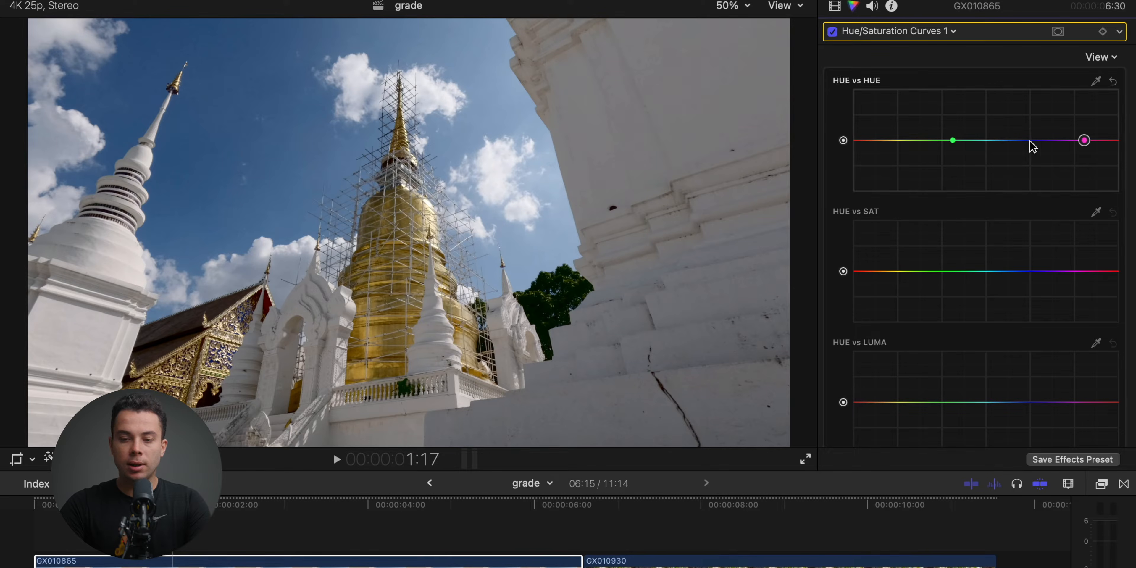
drag(1019, 140, 1016, 136)
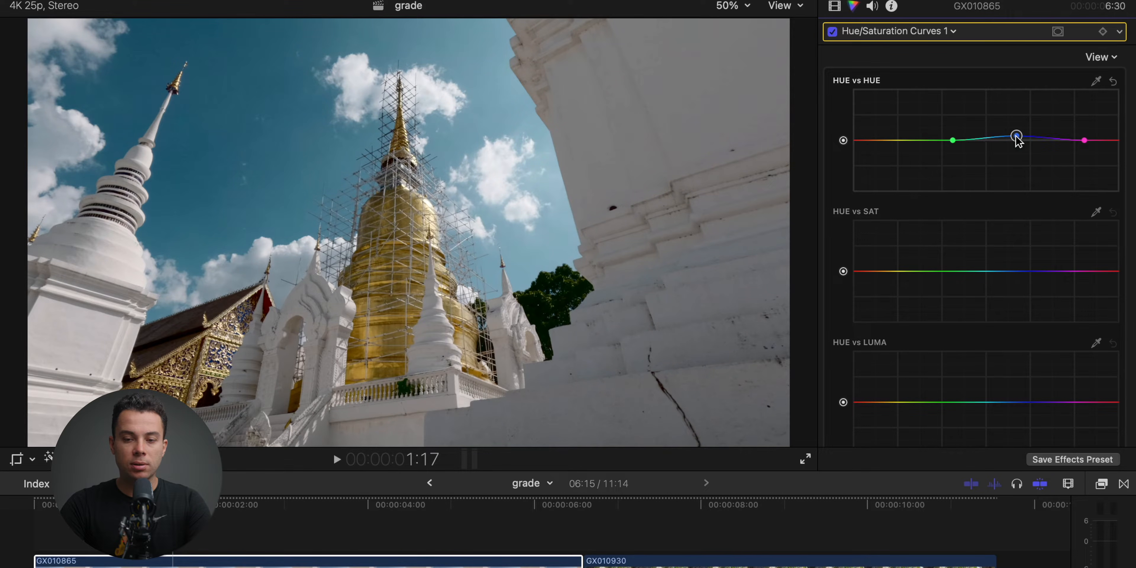
Raise blue on the Hue vs Sat curve between green and magenta anchor points to boost the sky's saturation.
click(949, 271)
click(1088, 272)
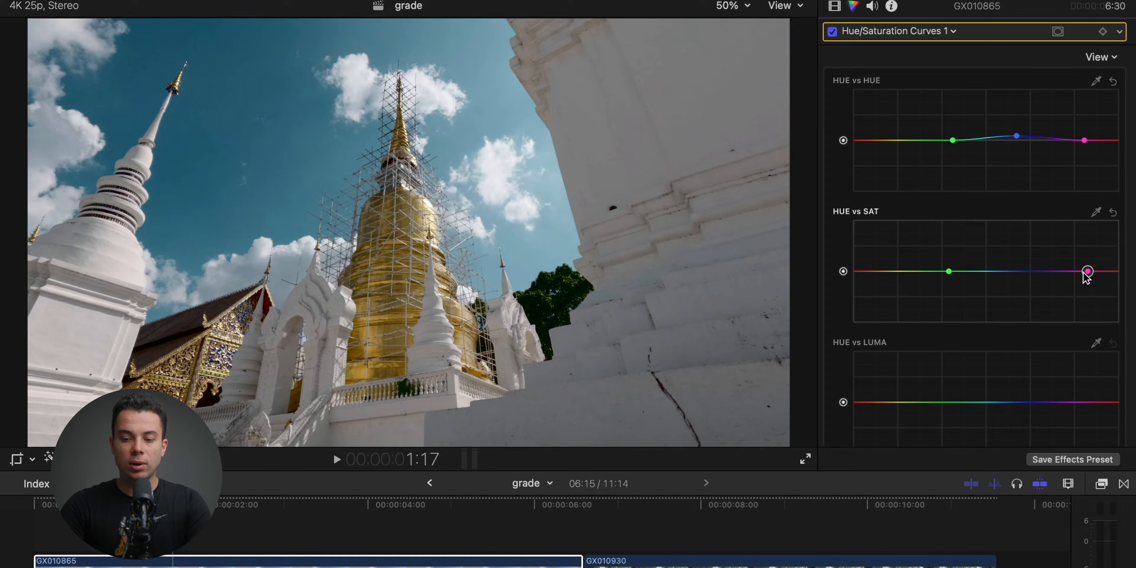
drag(1023, 271, 1025, 258)
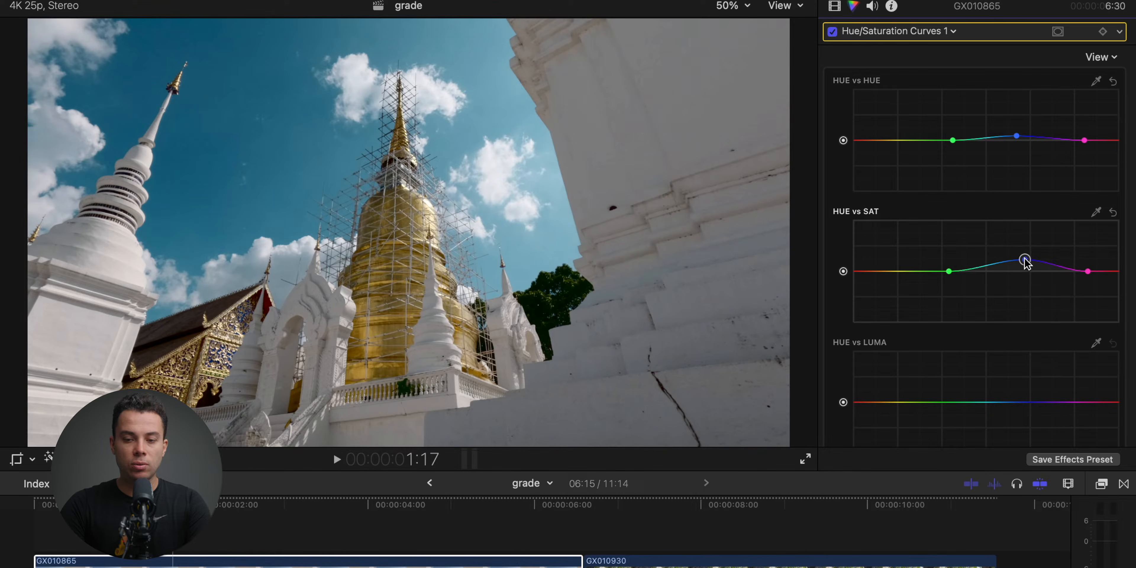
Anchor yellow and raise orange slightly on both the Hue vs Hue and Hue vs Sat curves to enrich the gold.
click(902, 140)
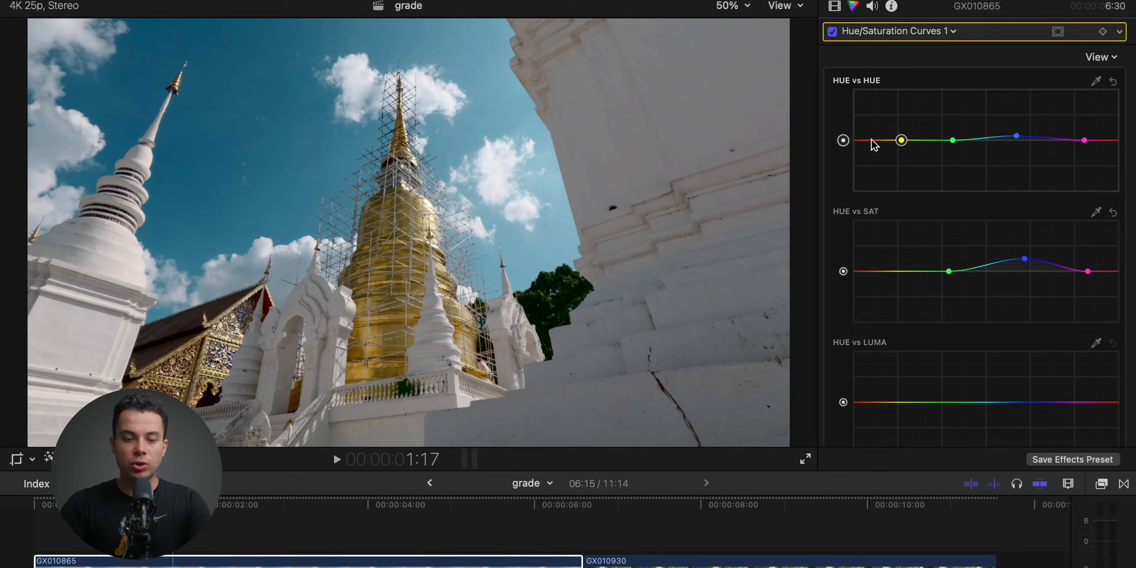
drag(868, 140, 868, 134)
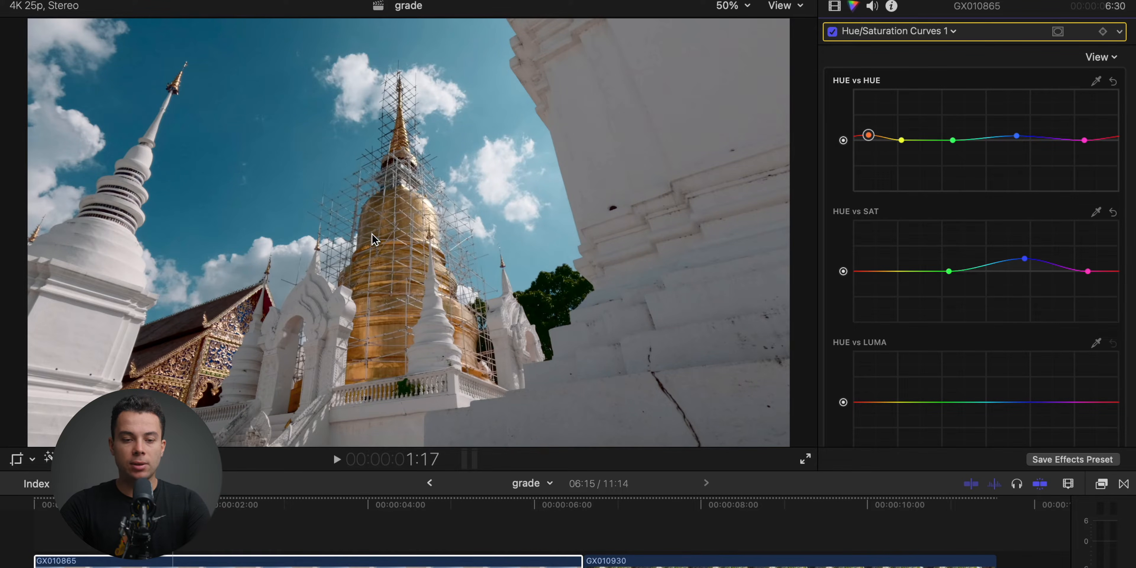
click(324, 159)
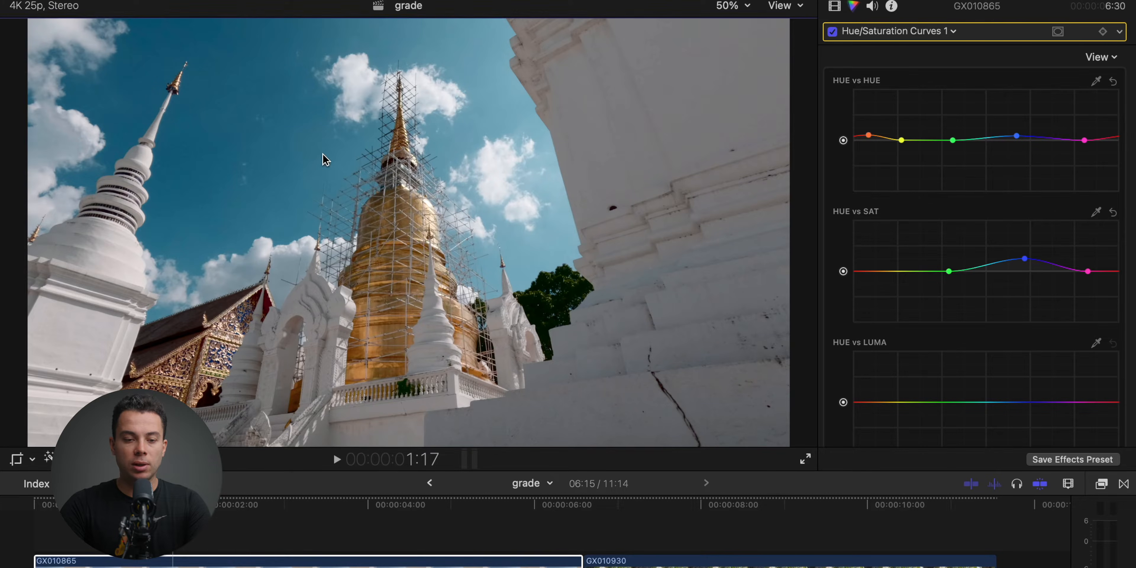
click(868, 135)
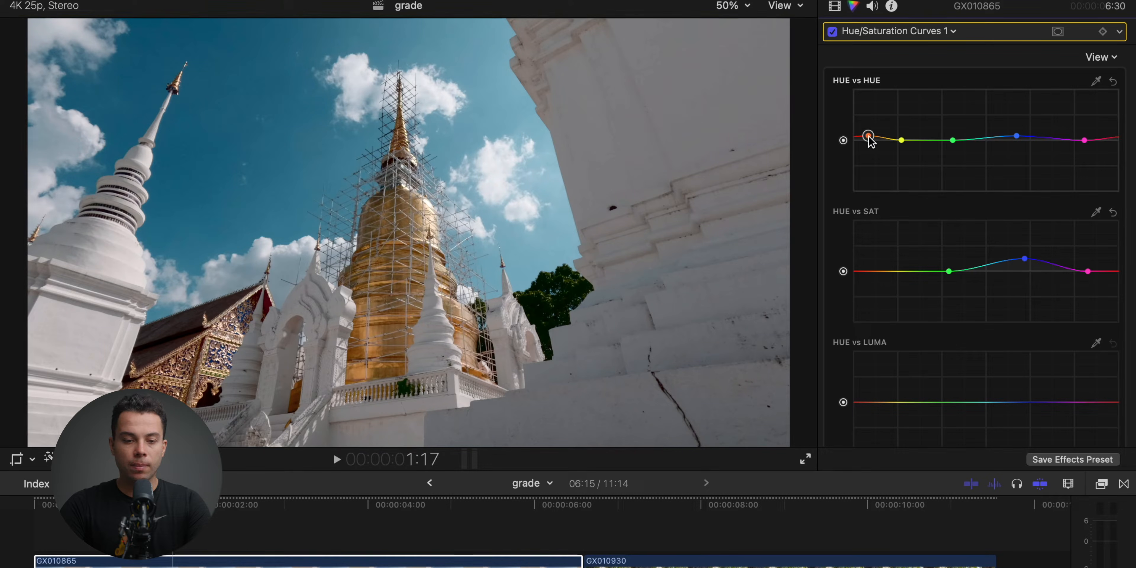
click(907, 270)
drag(871, 270, 872, 265)
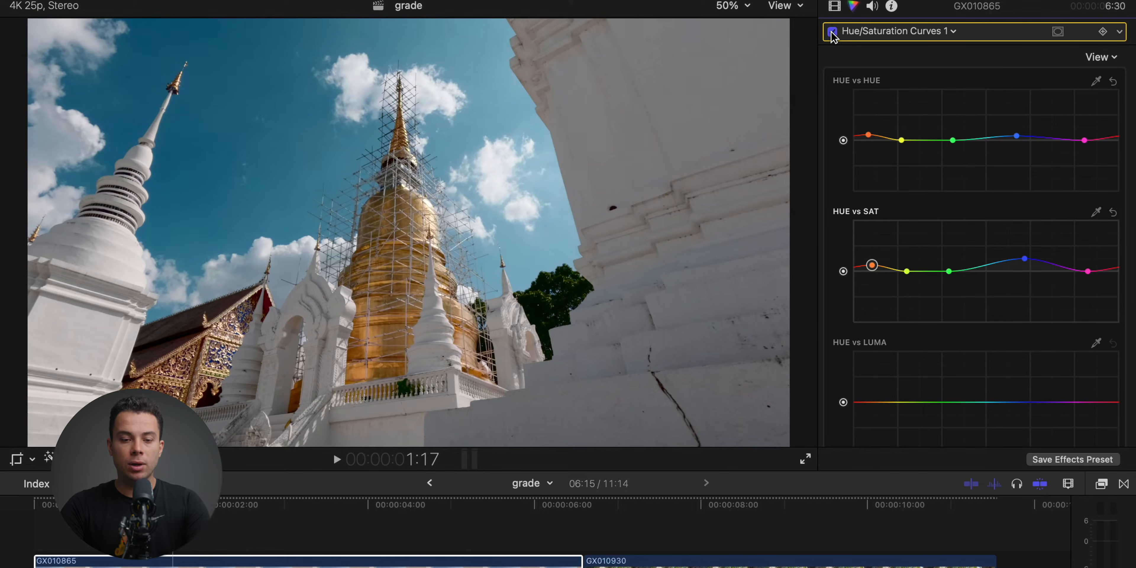
Add a third Color Curves correction with a tall elliptical shape mask fitted around the golden stupa.
click(882, 31)
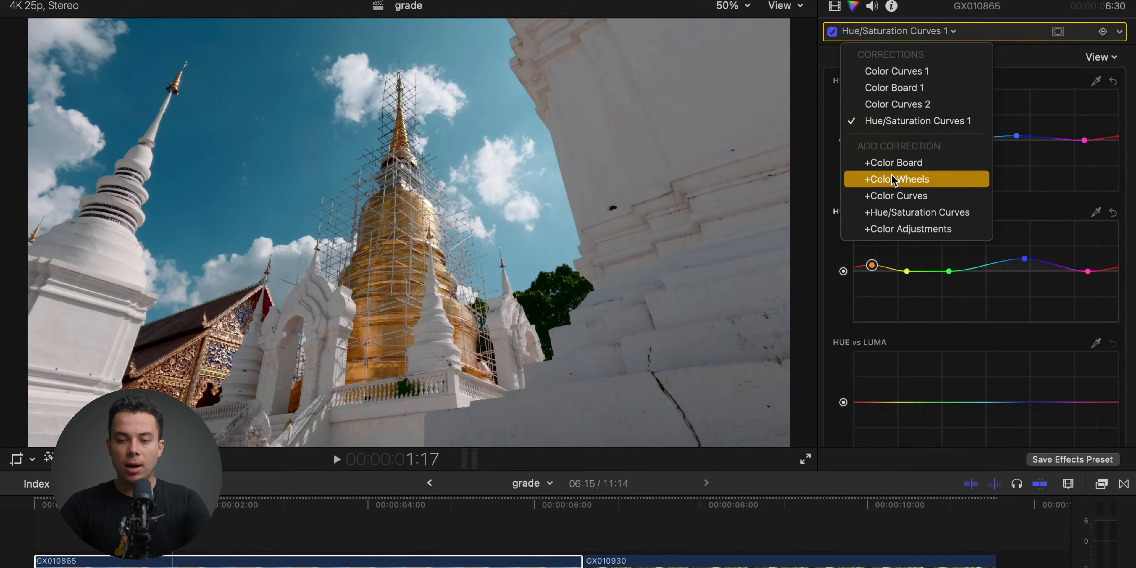
click(886, 196)
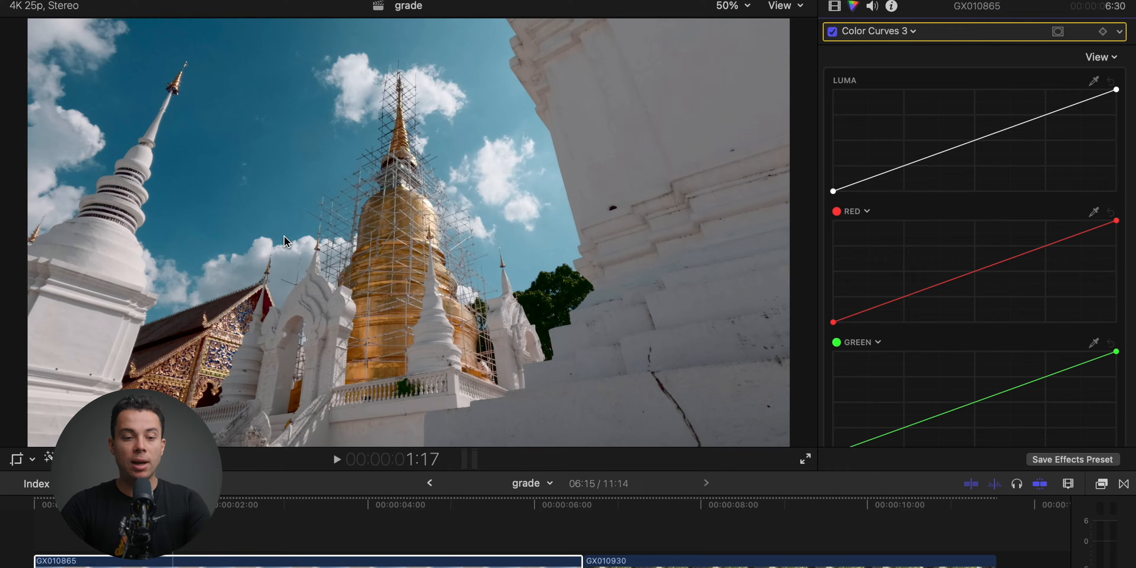
click(1058, 32)
click(1028, 56)
drag(408, 131, 408, 76)
drag(307, 233, 333, 233)
drag(408, 75, 408, 117)
drag(333, 233, 363, 261)
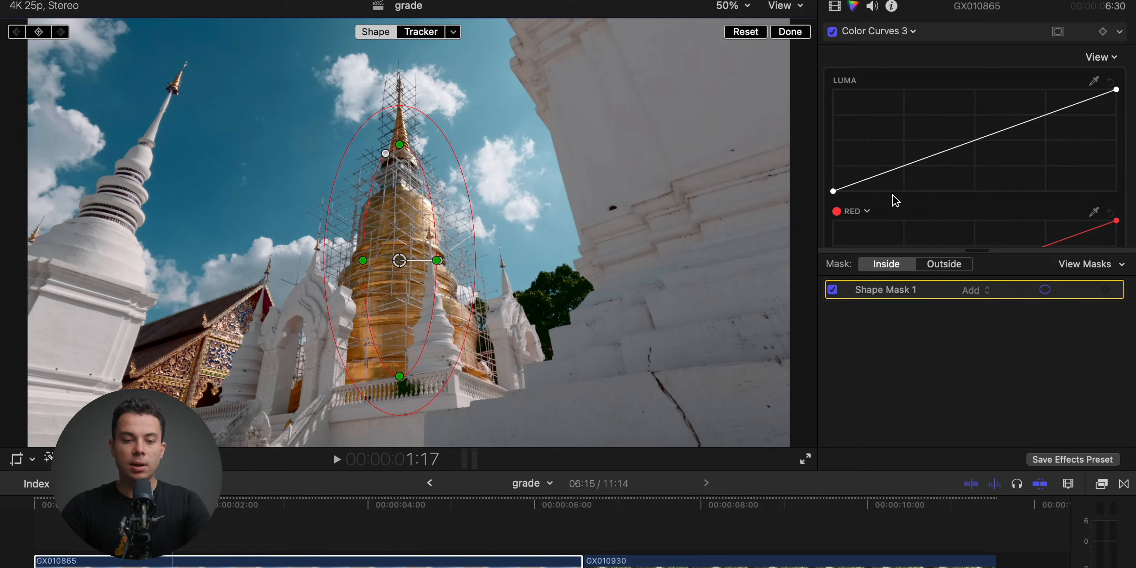
Raise the luma curve inside the shape mask to brighten the stupa, and lower it slightly outside the mask.
drag(983, 139, 1004, 125)
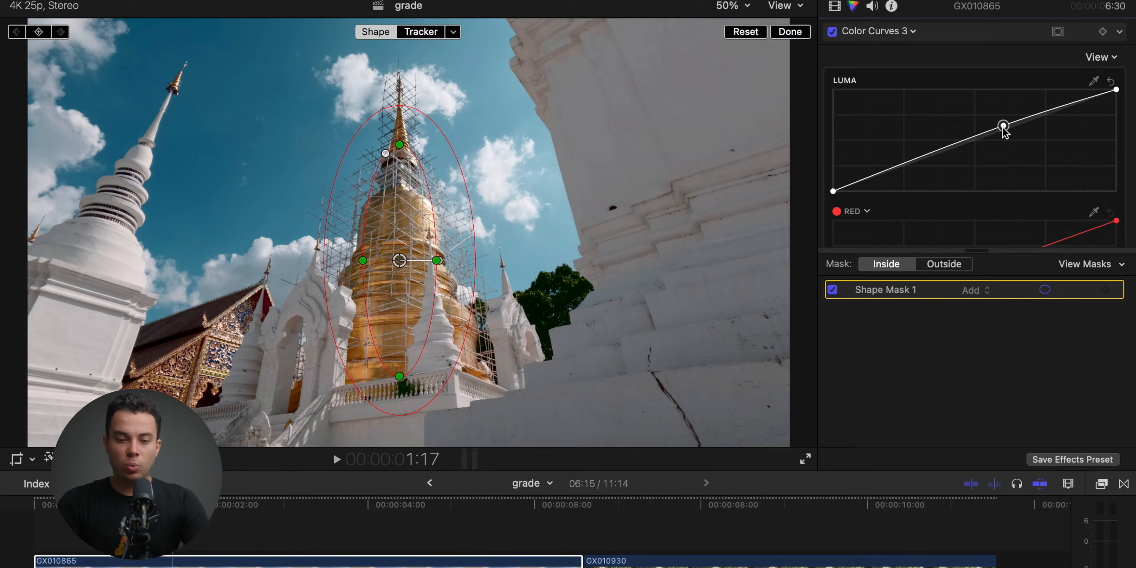
drag(945, 150, 944, 147)
click(939, 267)
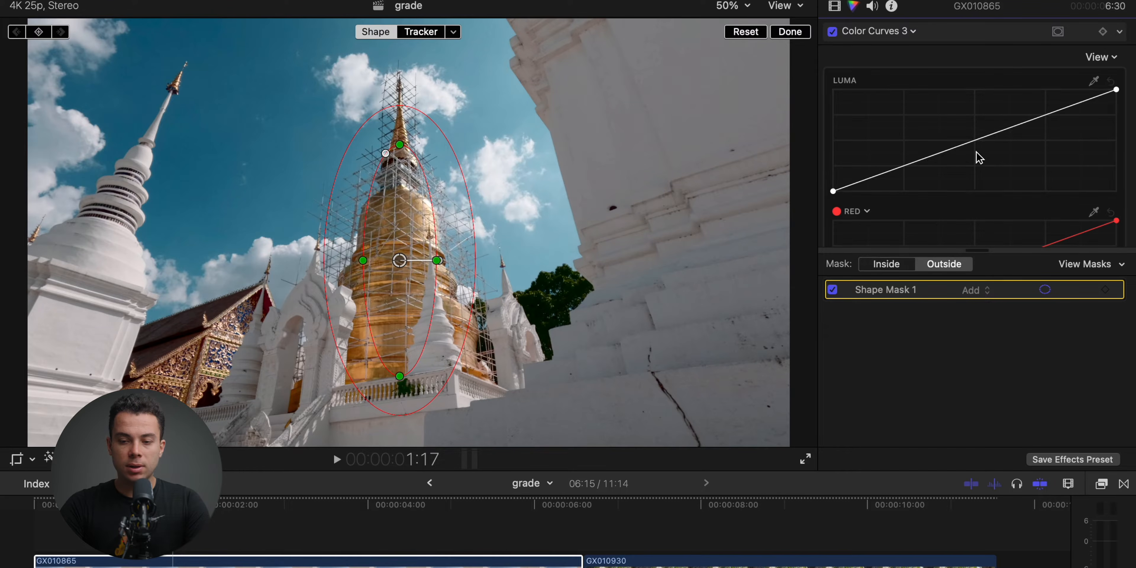
click(978, 142)
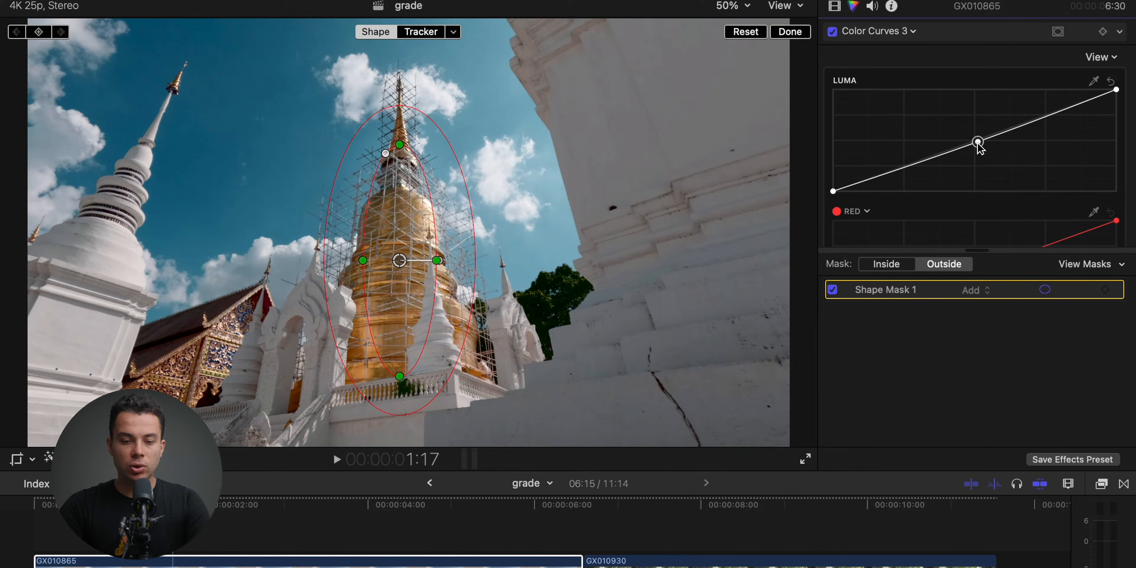
Add a lower point to the luma curve inside the stupa mask, pull it down slightly, and ease the upper point down for subtle contrast.
click(897, 264)
drag(948, 146, 945, 148)
click(789, 31)
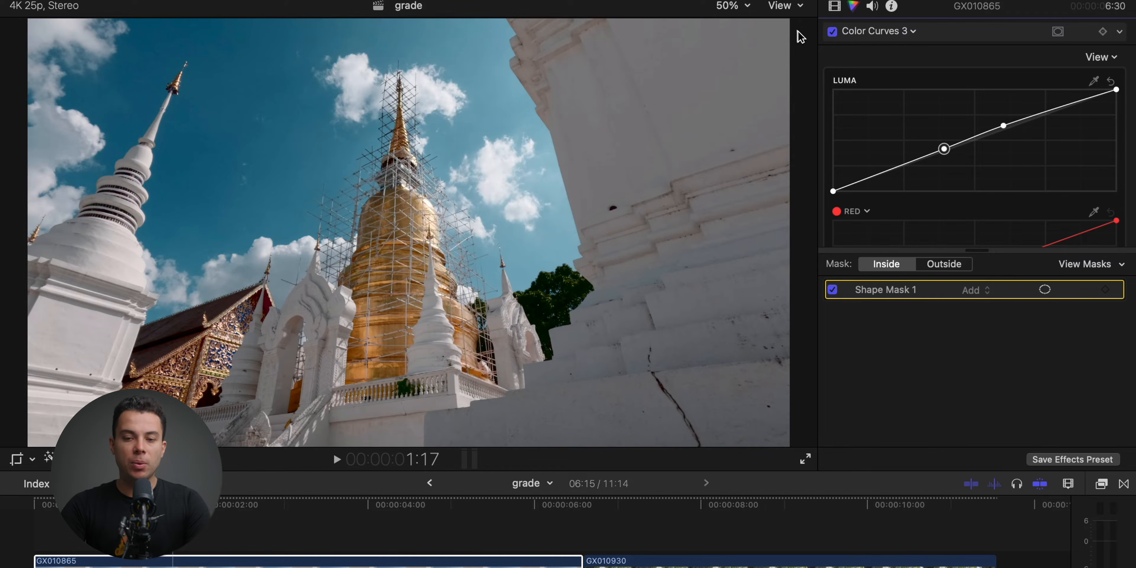
click(832, 33)
click(833, 33)
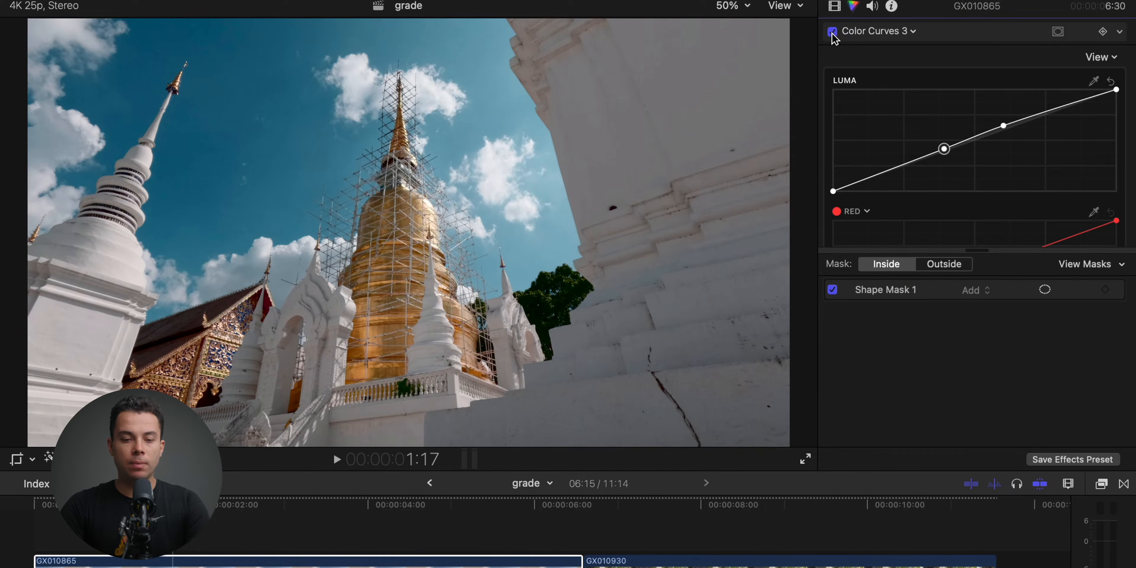
drag(1003, 126, 1002, 127)
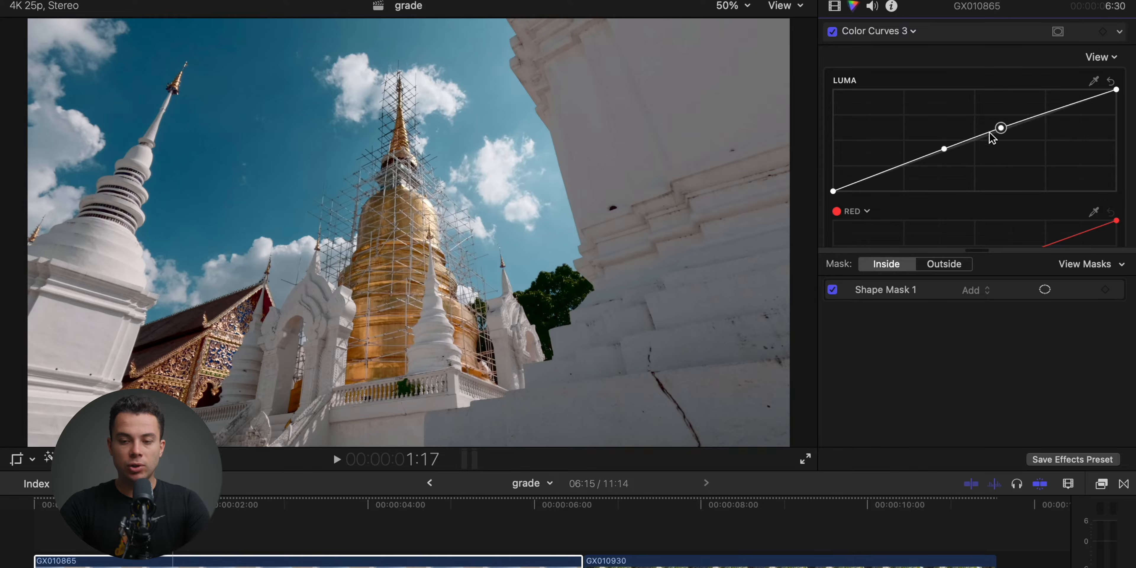
click(946, 148)
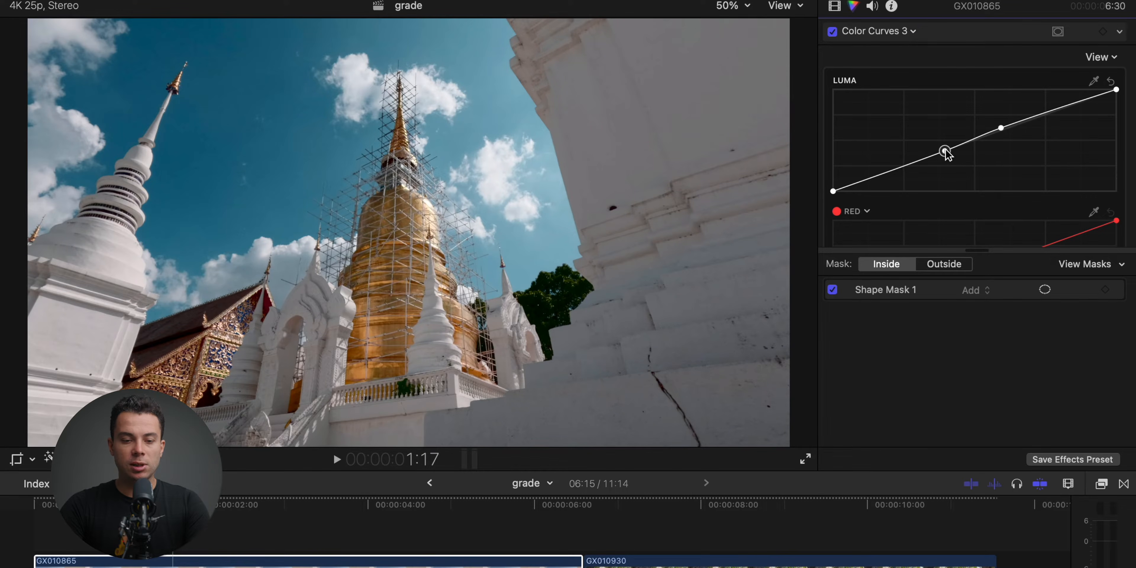
drag(946, 150, 947, 150)
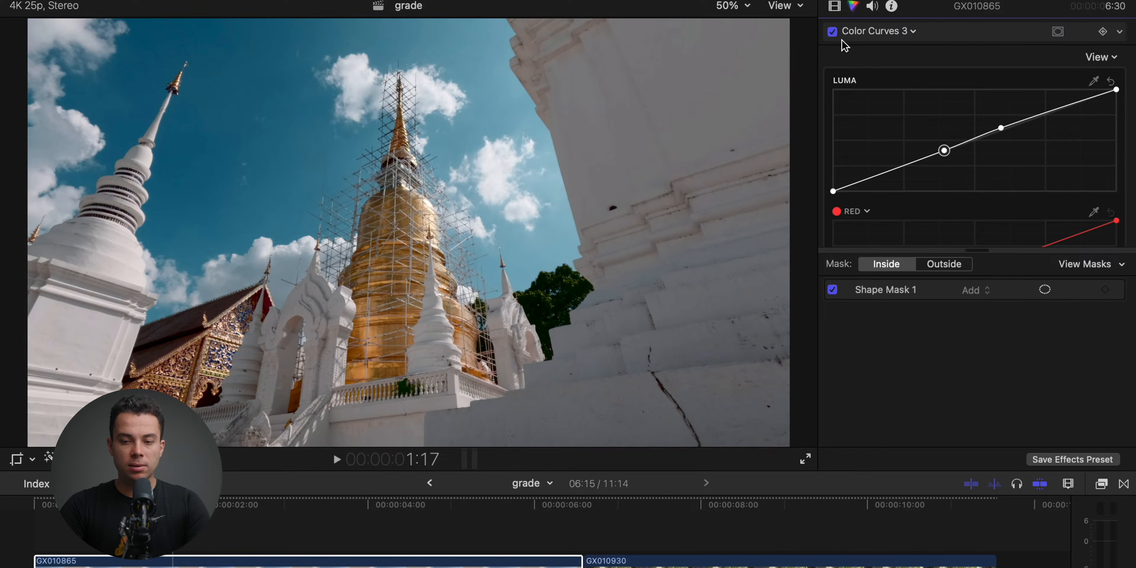
click(865, 30)
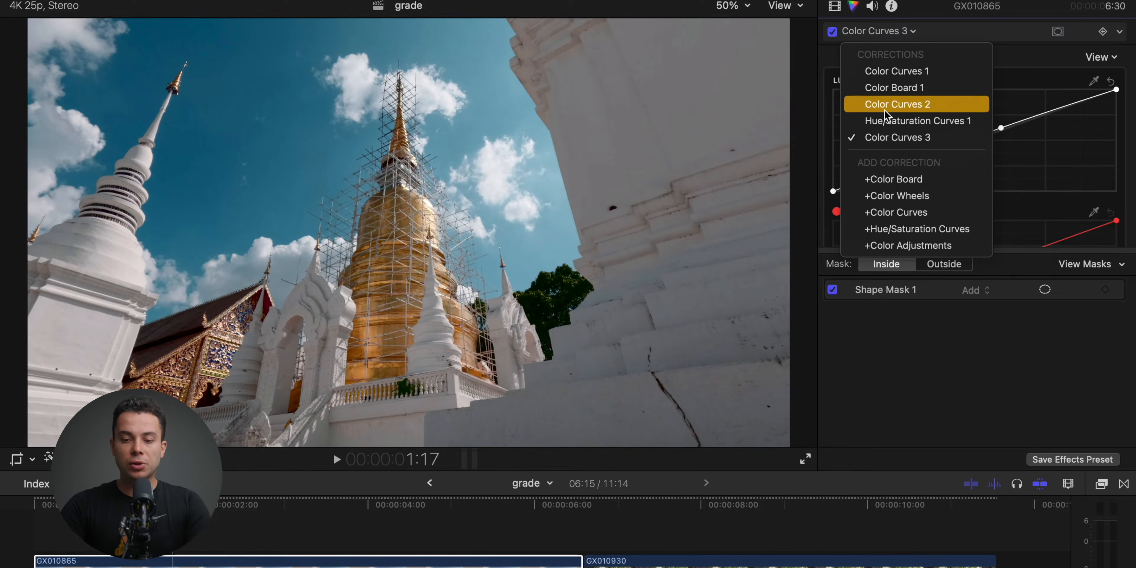
click(684, 113)
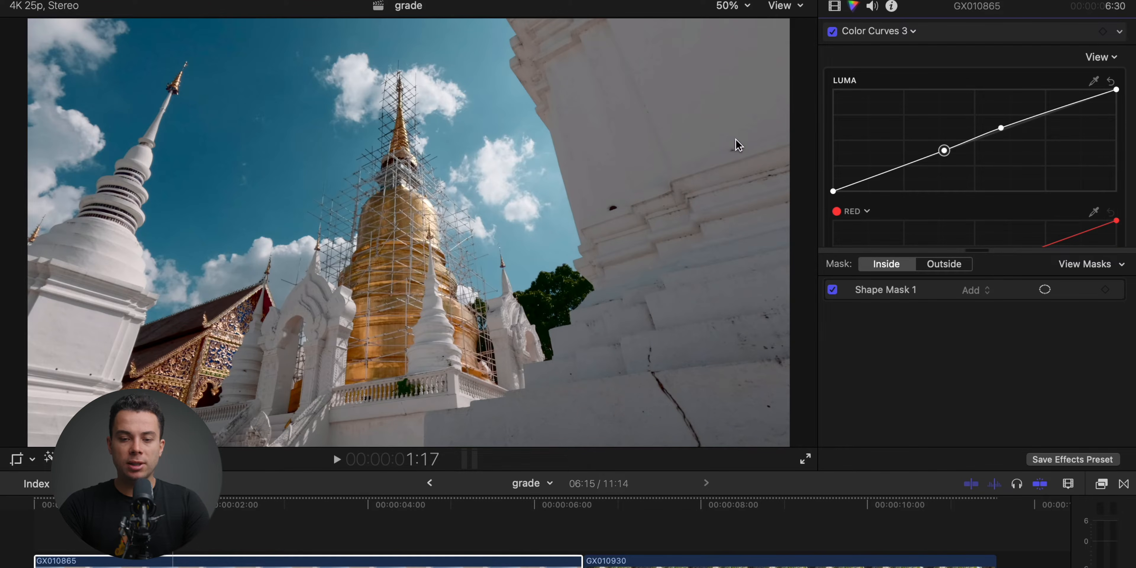
Add a fourth Color Curves correction with a tall, tilted rectangular shape mask covering the large white wall.
click(732, 6)
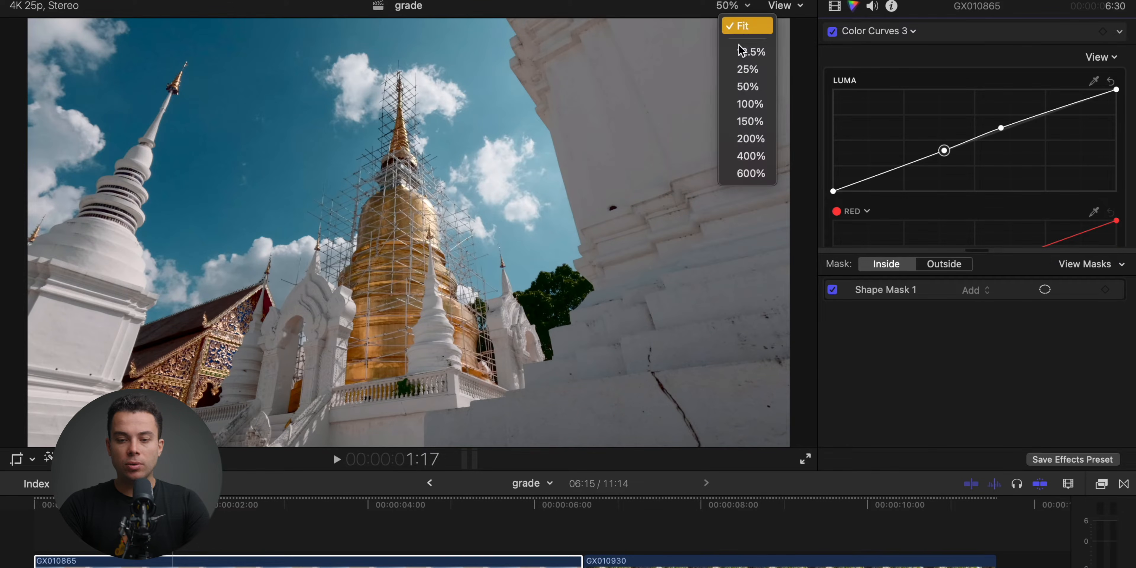
click(749, 70)
click(876, 31)
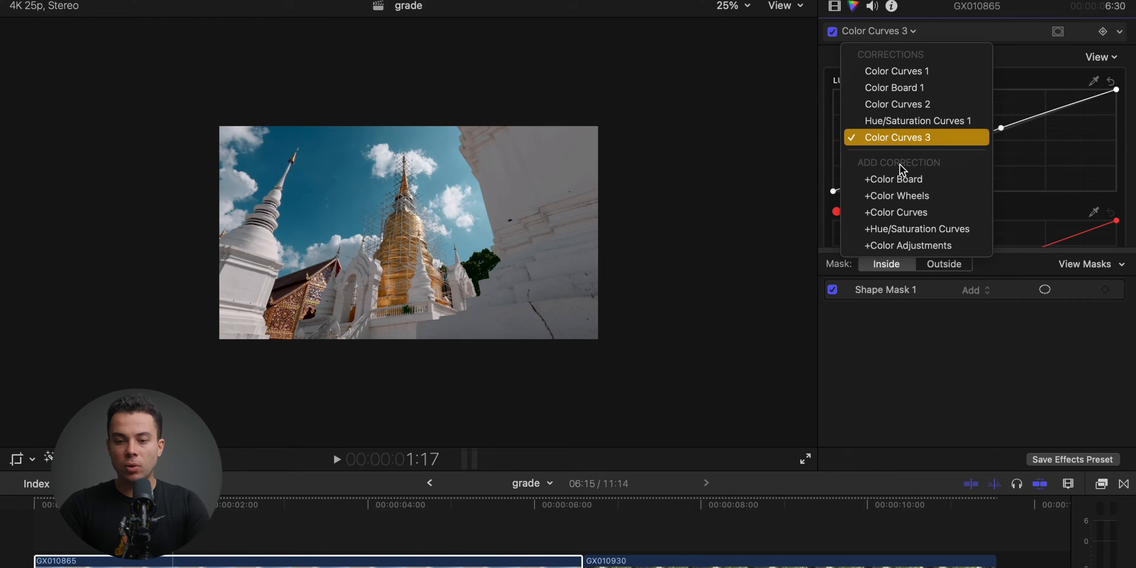
click(893, 213)
click(1058, 30)
click(1034, 43)
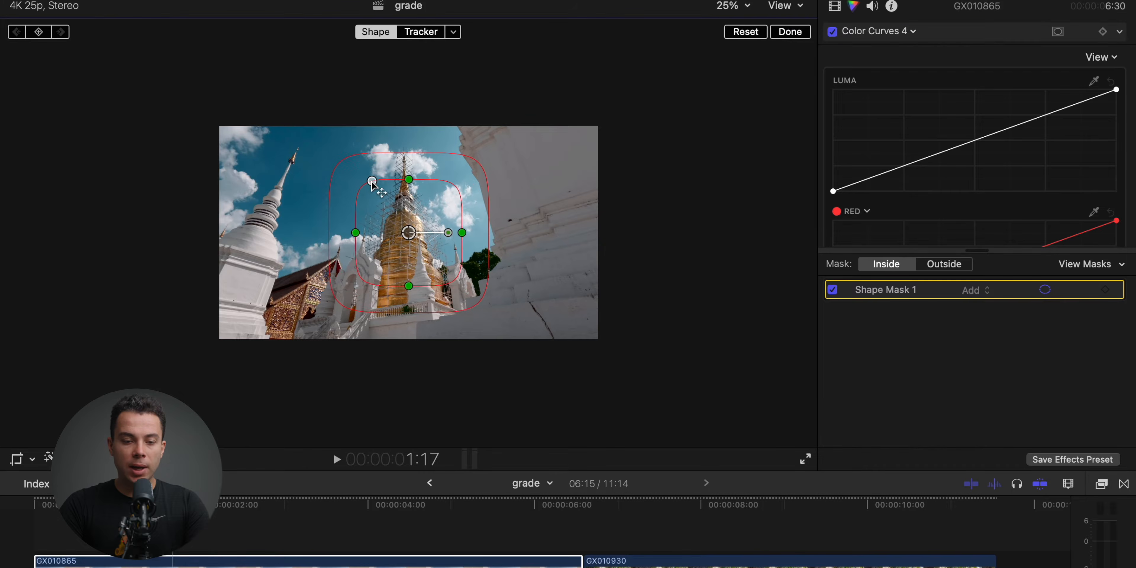
drag(408, 180, 408, 112)
drag(409, 232, 610, 197)
drag(493, 229, 433, 236)
drag(576, 209, 566, 215)
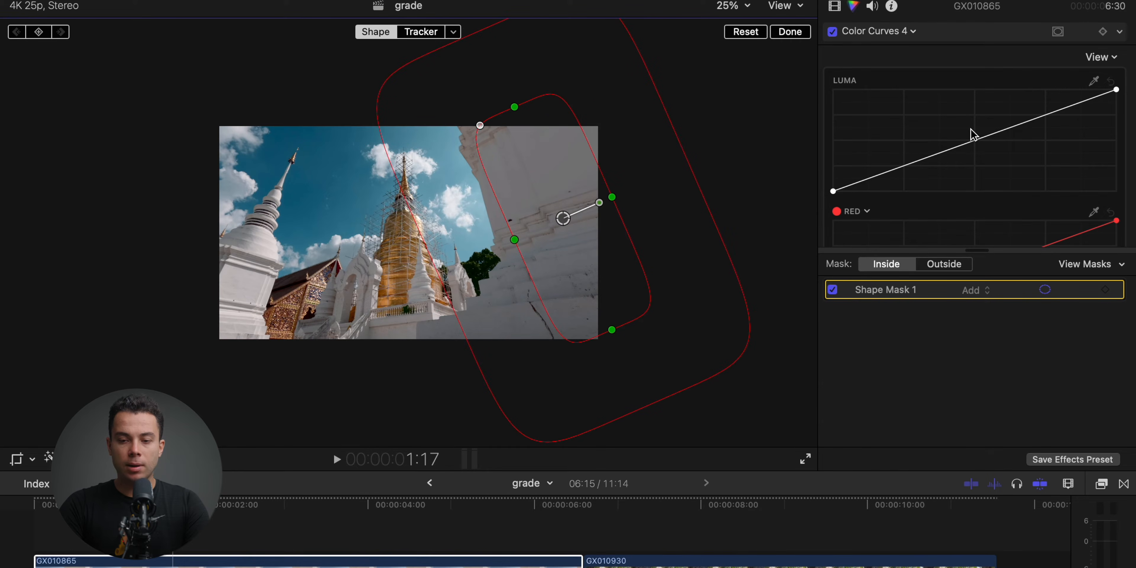
Brighten the white wall by raising the luma curve's highlights inside the mask while holding down the darker tones, and compare the correction off and on.
drag(974, 142, 929, 155)
key(super+equal)
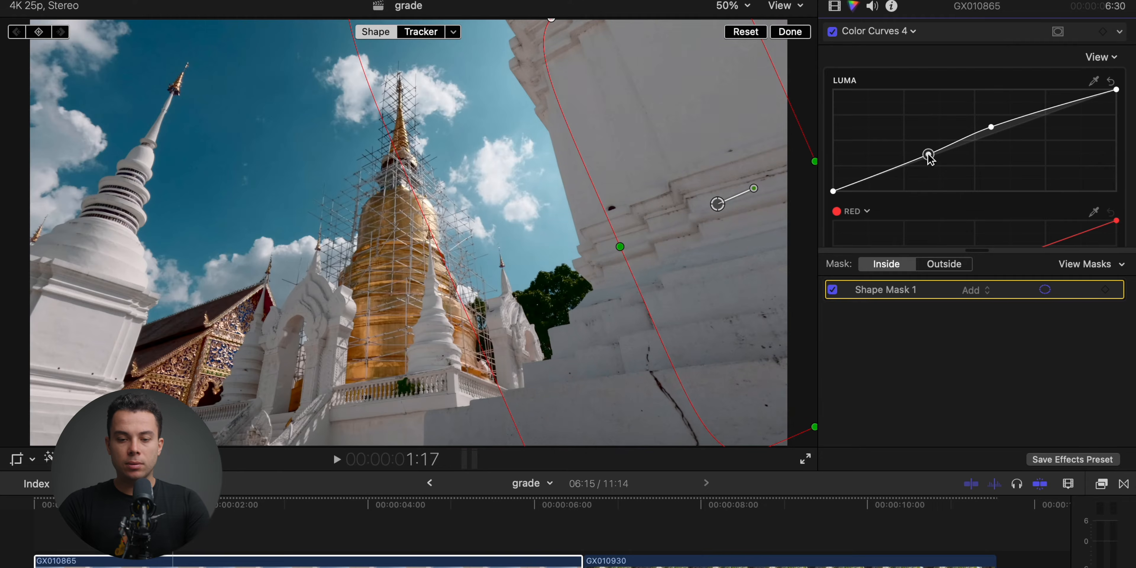
click(790, 32)
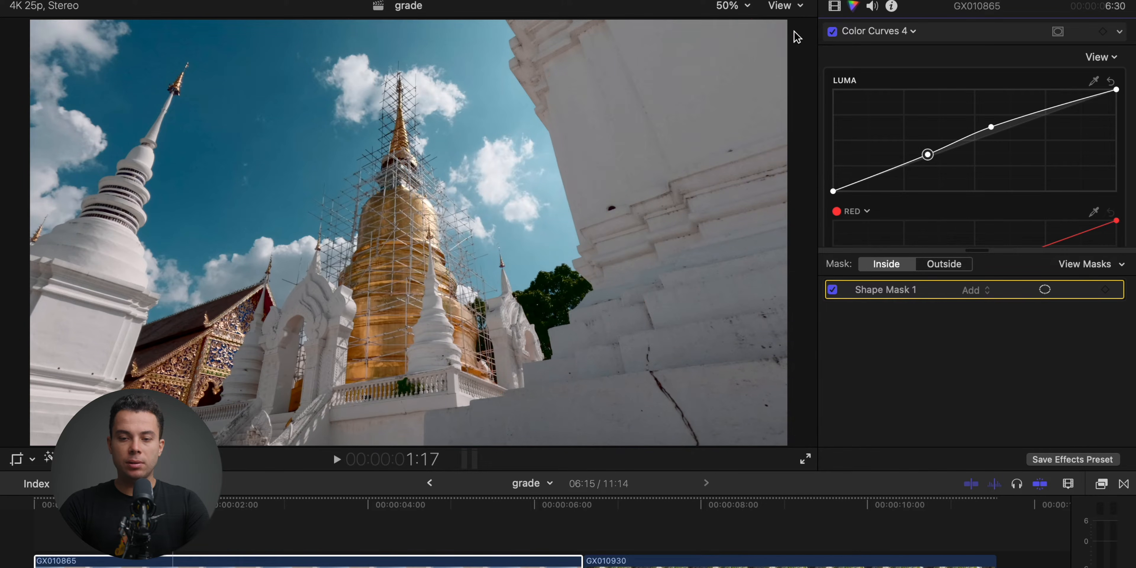
click(832, 31)
click(832, 31)
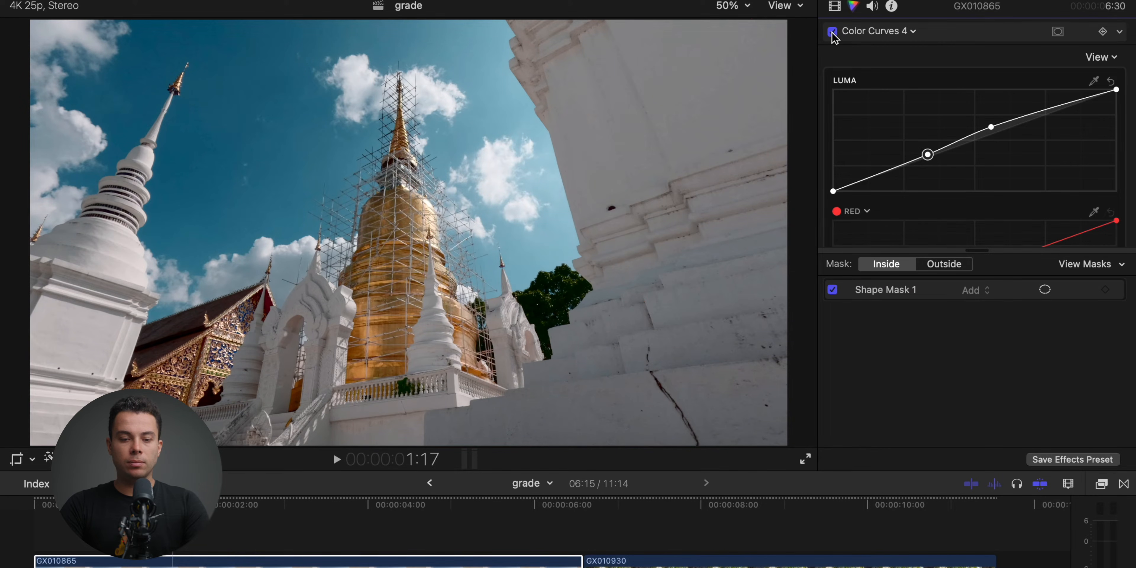
Add a Color Wheels correction that tints the shadows slightly blue, the midtones orange and the highlights faintly yellow.
click(875, 31)
click(894, 212)
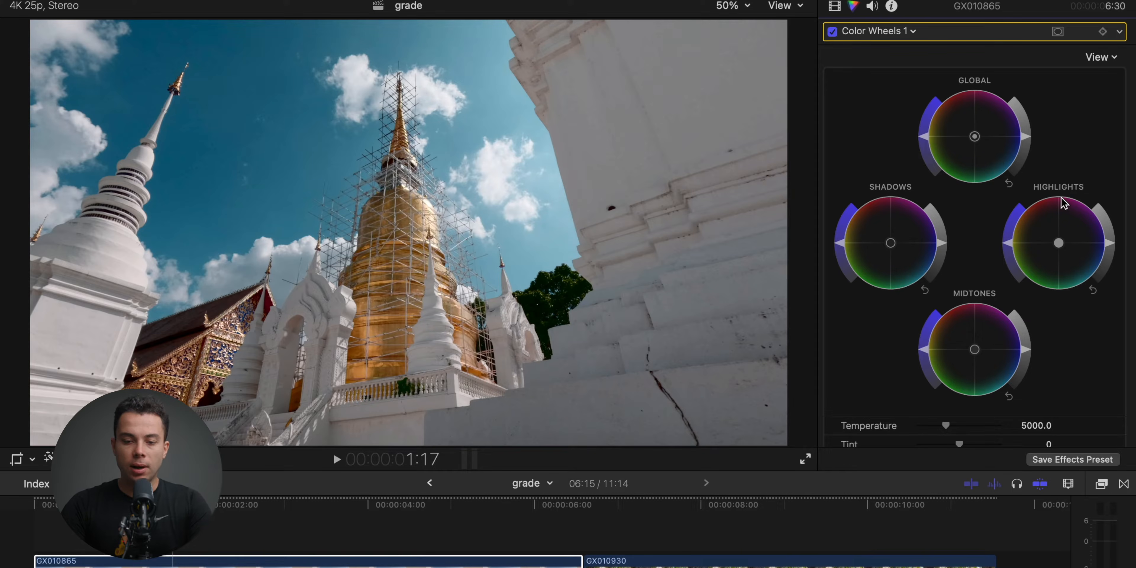
drag(893, 244, 919, 266)
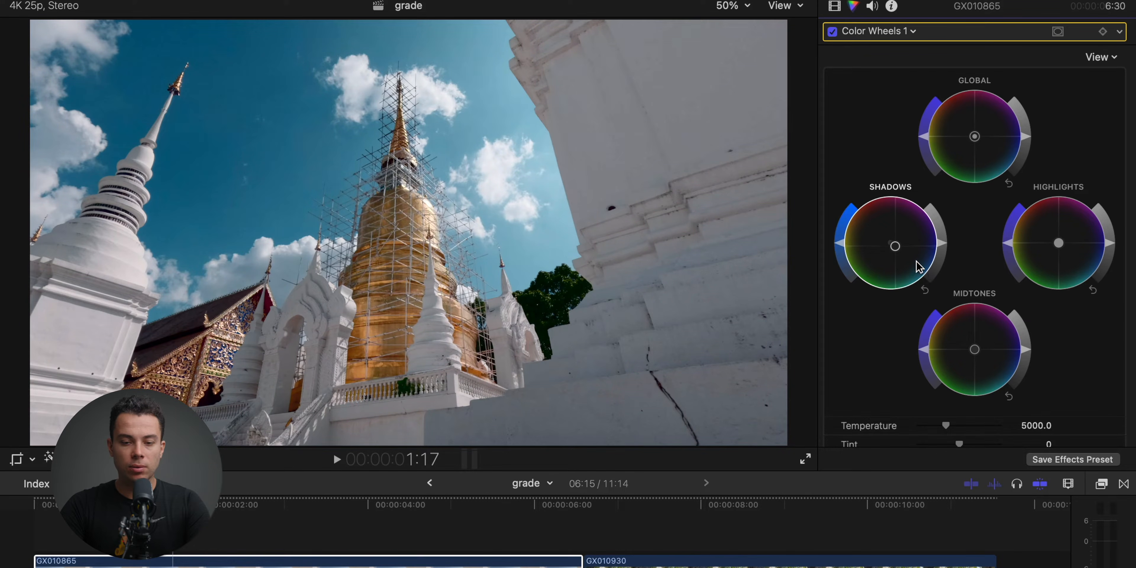
drag(973, 344, 918, 305)
mouse_move(1058, 242)
mouse_down()
mouse_move(1035, 221)
mouse_move(1024, 238)
mouse_move(1045, 236)
mouse_up()
drag(965, 339, 967, 336)
click(1055, 242)
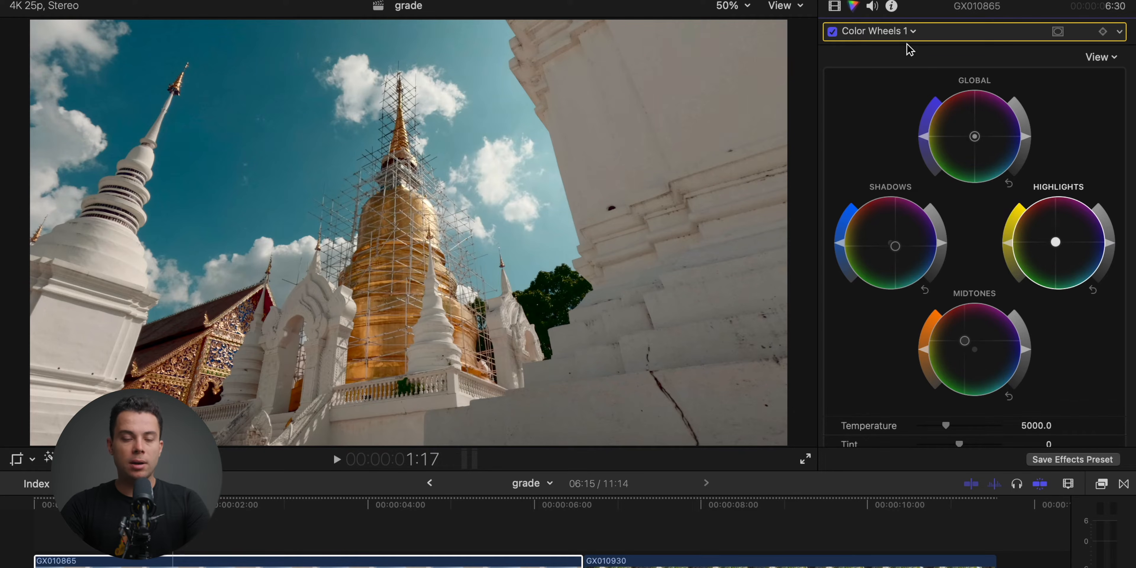
Add a fifth Color Curves correction, sample the white wall's orange cast, and lower the orange curve slightly at that tone.
click(882, 34)
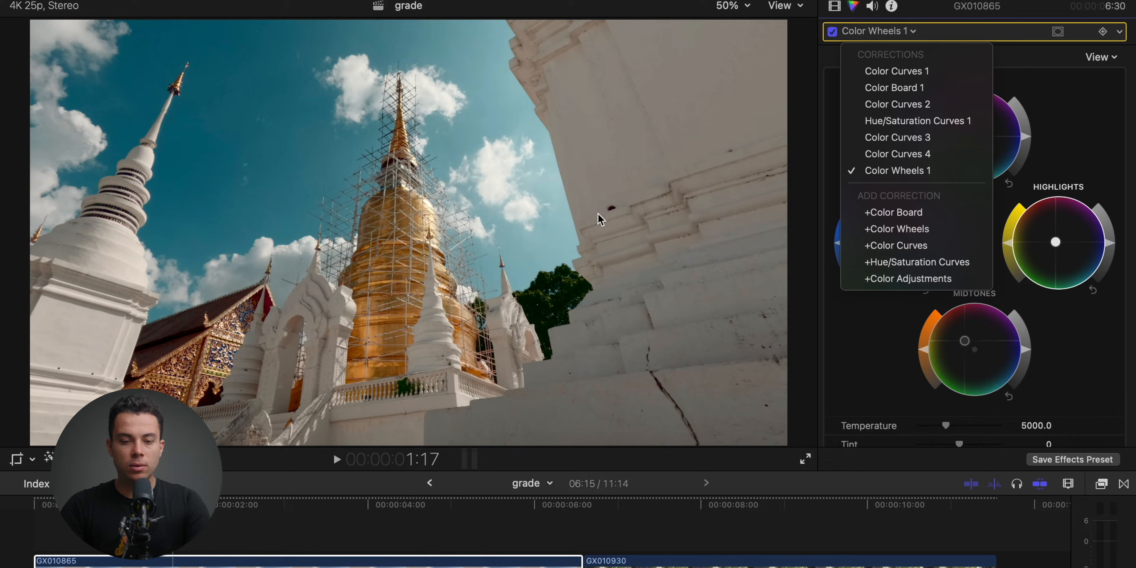
click(907, 247)
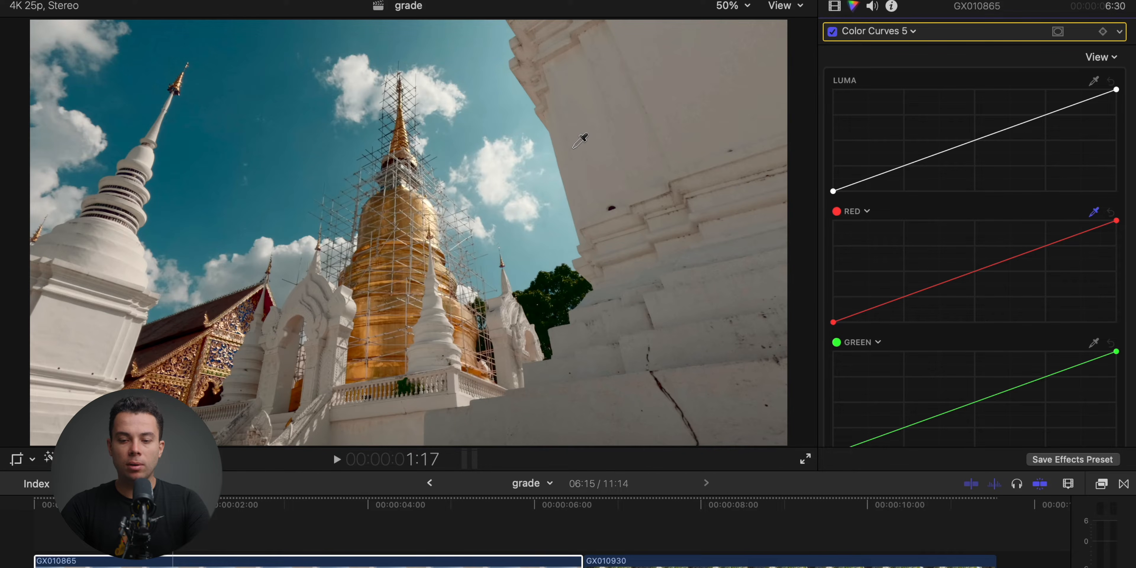
click(590, 181)
click(986, 268)
drag(985, 267, 985, 270)
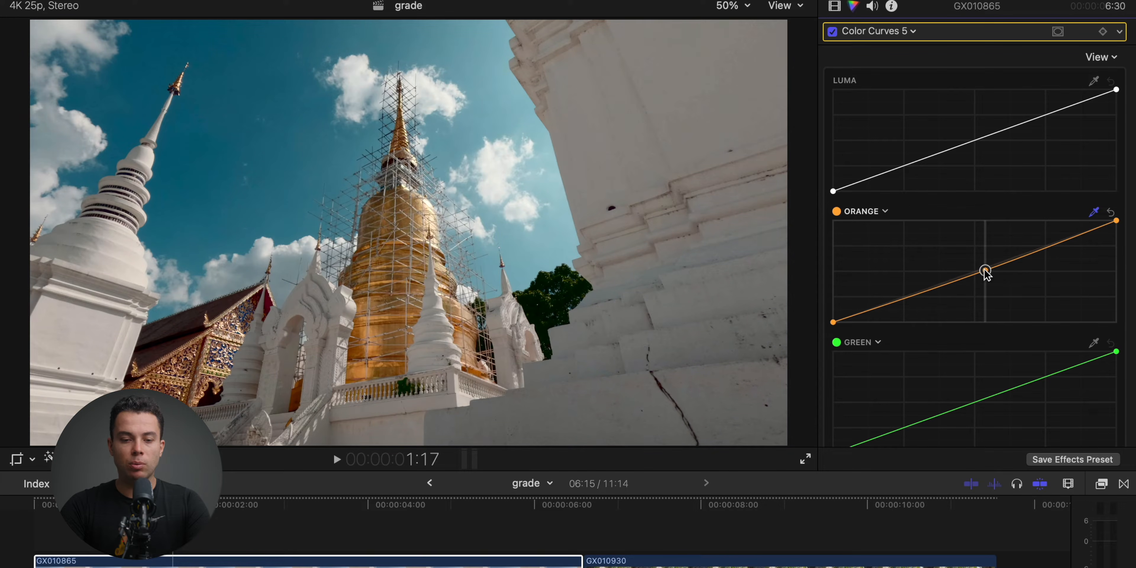
click(833, 32)
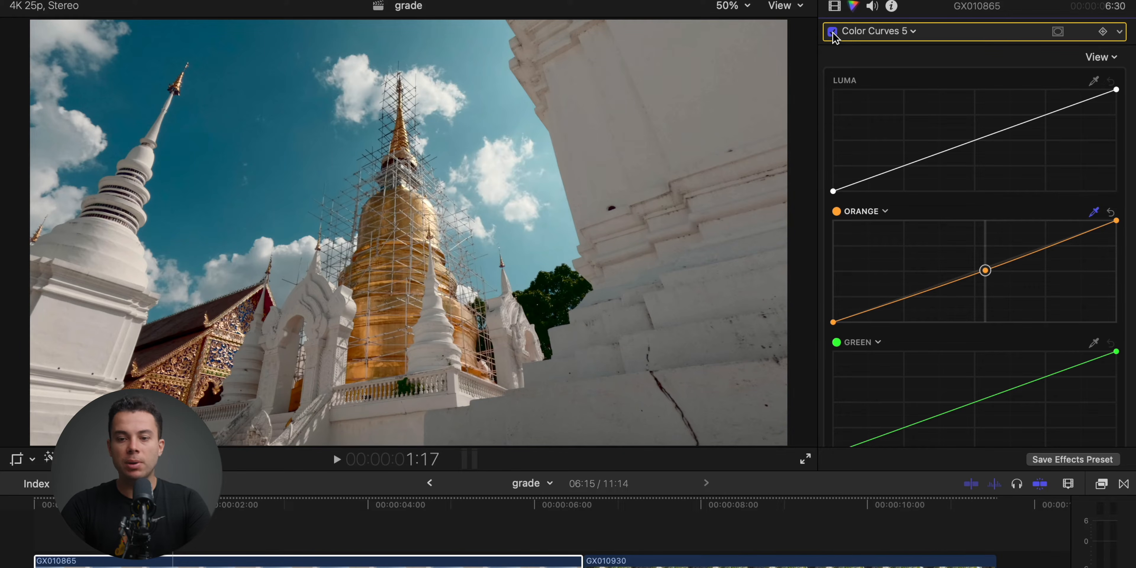
Add a sixth Color Curves correction and shape the luma curve into a gentle S by raising highlights and lowering shadows.
click(874, 32)
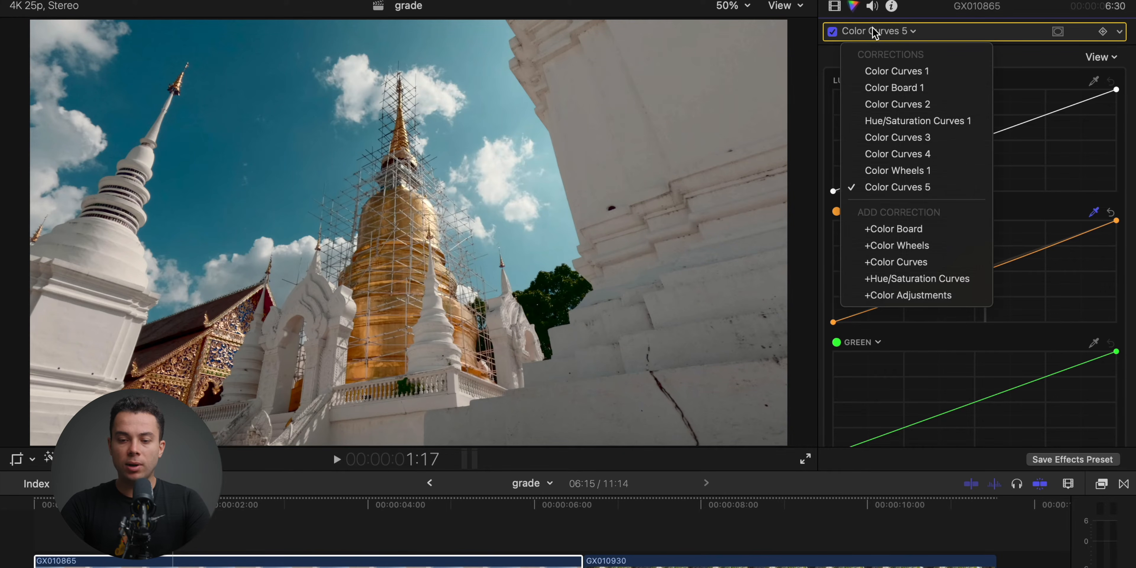
click(897, 262)
drag(1000, 131, 1019, 123)
drag(910, 161, 900, 169)
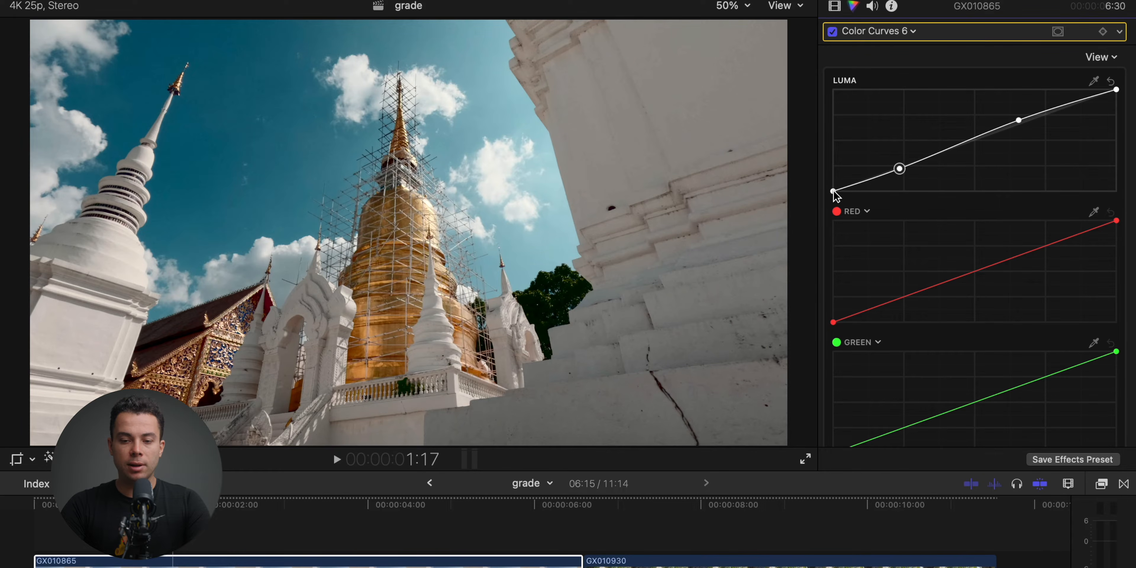
Lift the luma curve's black point slightly, lower its white point, and readjust the highlight and shadow points to keep the contrast.
drag(833, 191, 832, 190)
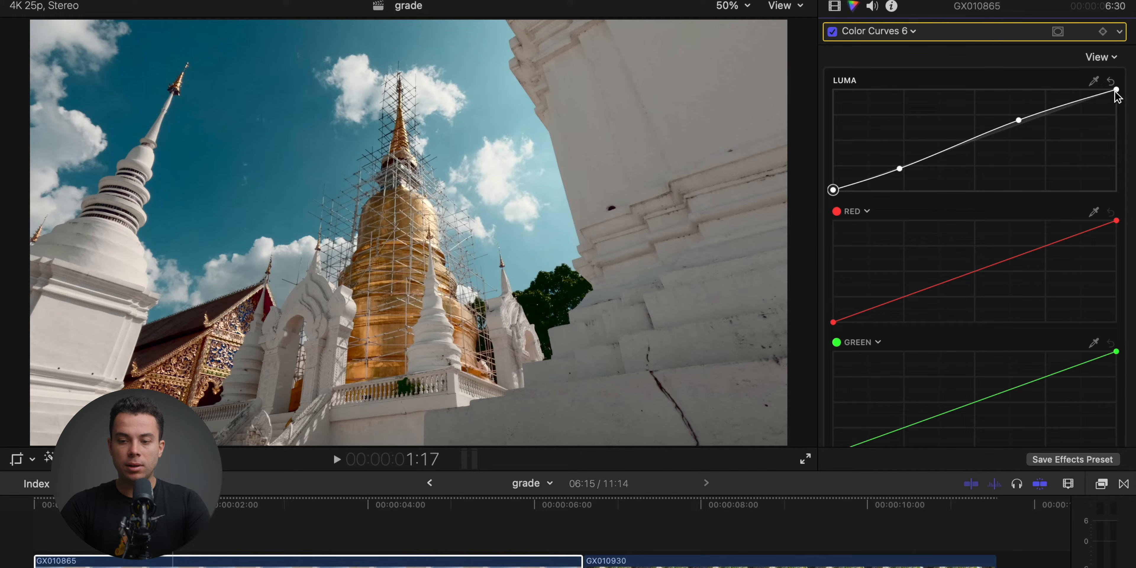
drag(1117, 91, 1120, 100)
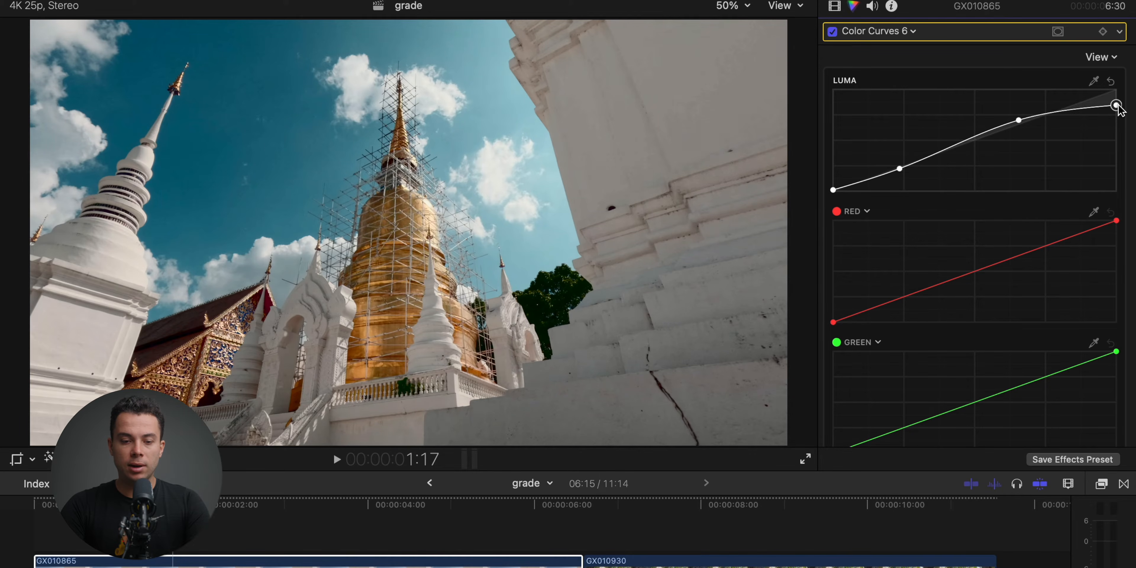
drag(1019, 120, 1033, 117)
drag(899, 168, 900, 171)
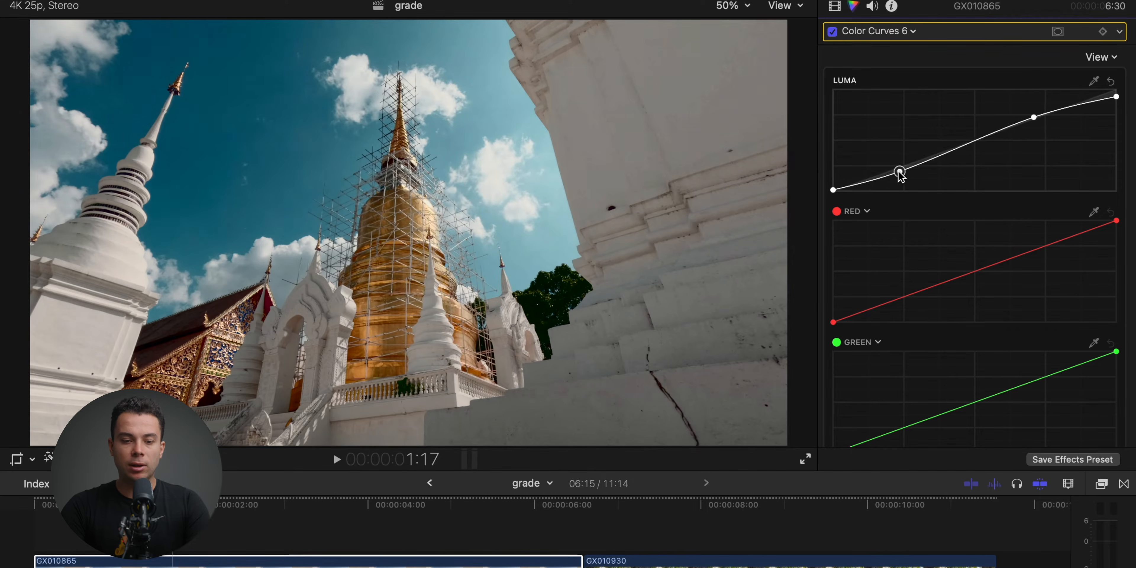
click(833, 32)
Add a second Hue/Saturation Curves correction and pull both ends of the Luma vs Sat curve to the minimum, anchoring the midtones.
click(875, 31)
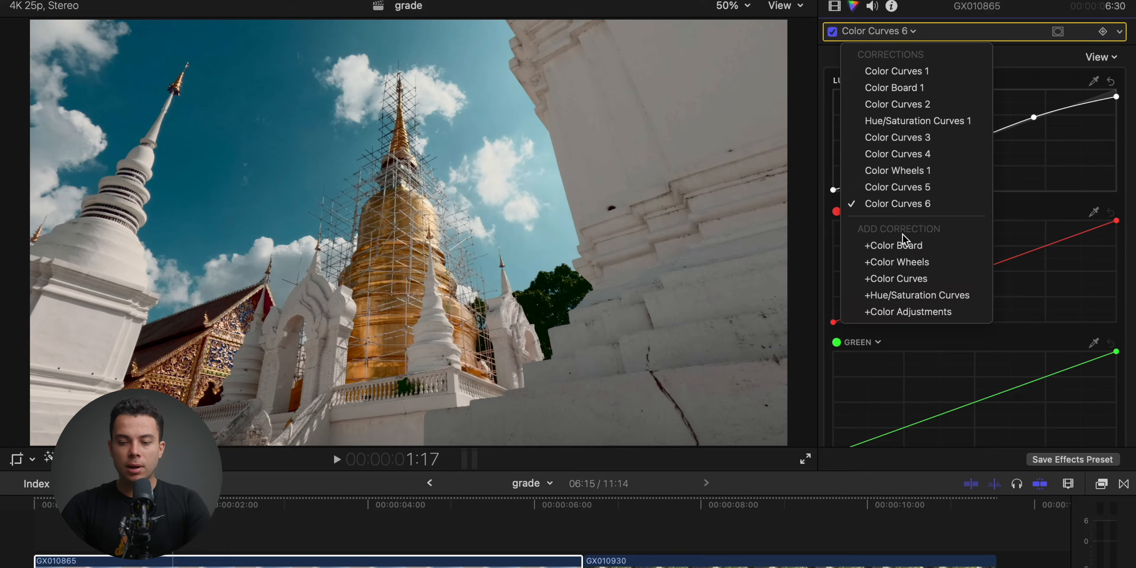
click(891, 296)
scroll(900, 247, down, 2)
click(903, 249)
drag(854, 251, 843, 365)
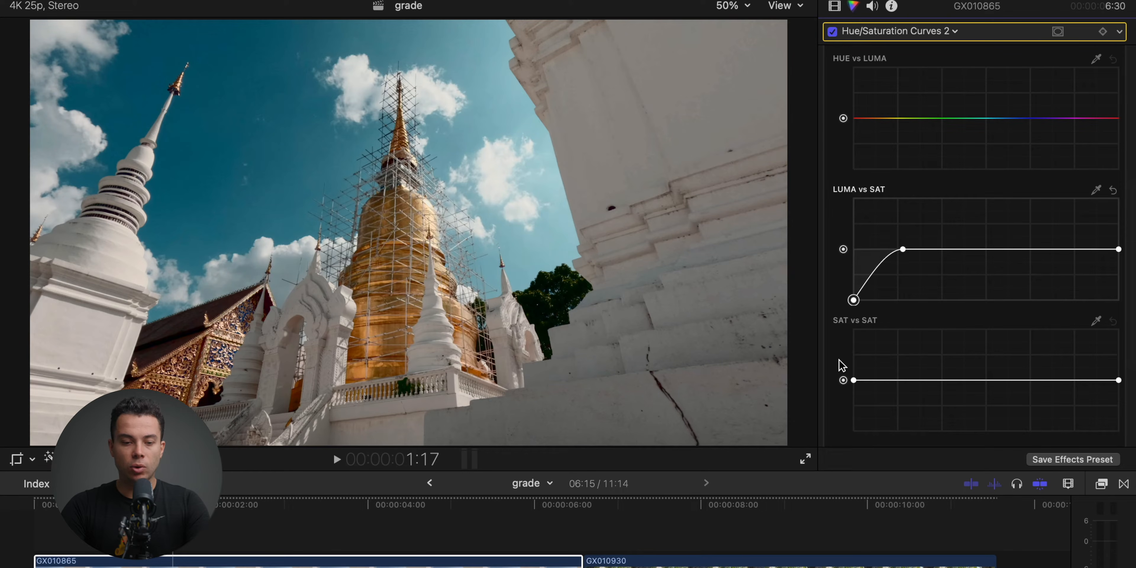
click(1063, 249)
drag(1119, 249, 1123, 322)
Raise the midtones of the Luma vs Sat curve slightly and smooth the curve with additional points.
drag(978, 253, 943, 249)
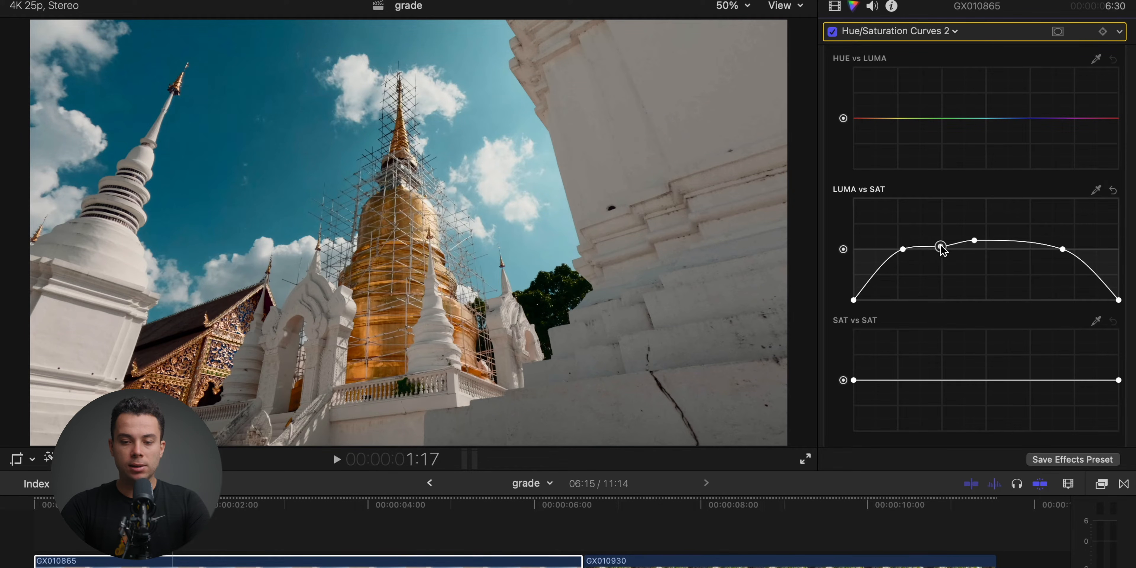
click(1016, 241)
drag(1016, 241, 1026, 246)
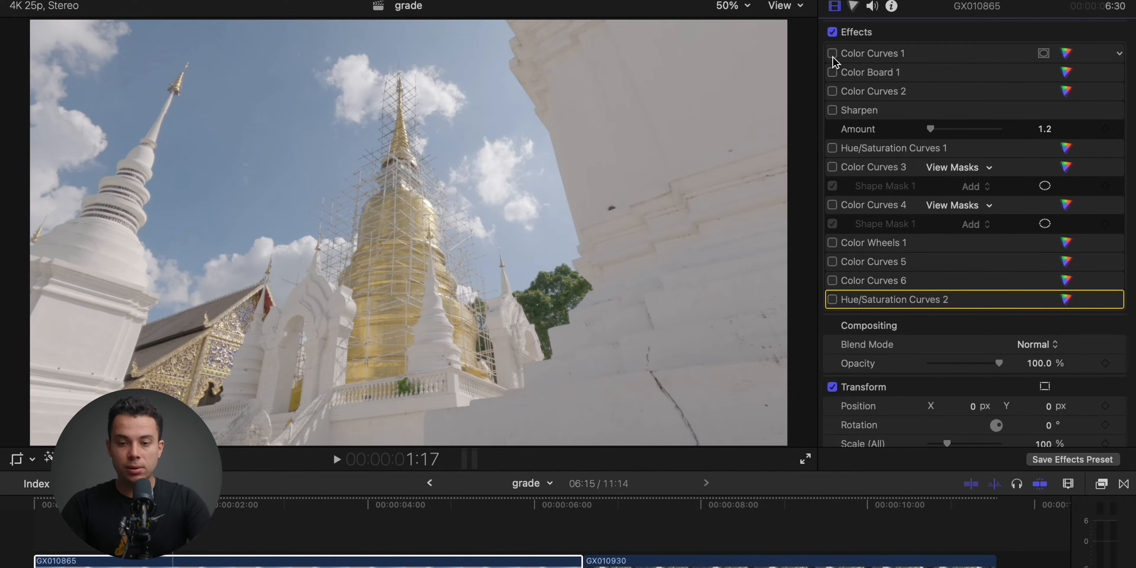
Re-enable the corrections from Color Curves 1 through Color Wheels 1 one by one, and inspect the Color Wheels 1 settings.
click(833, 53)
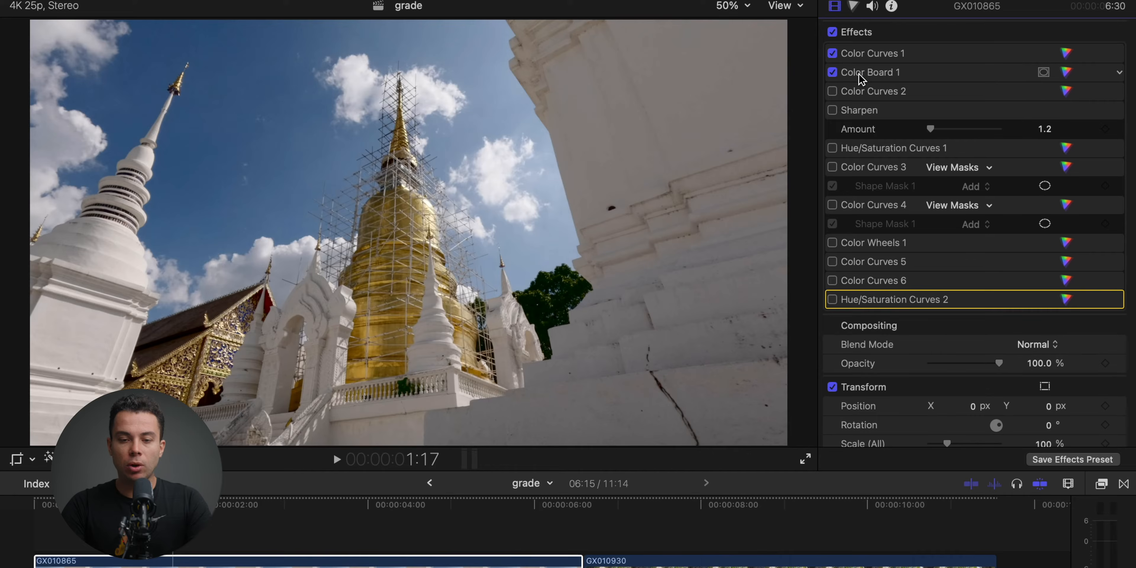
click(833, 91)
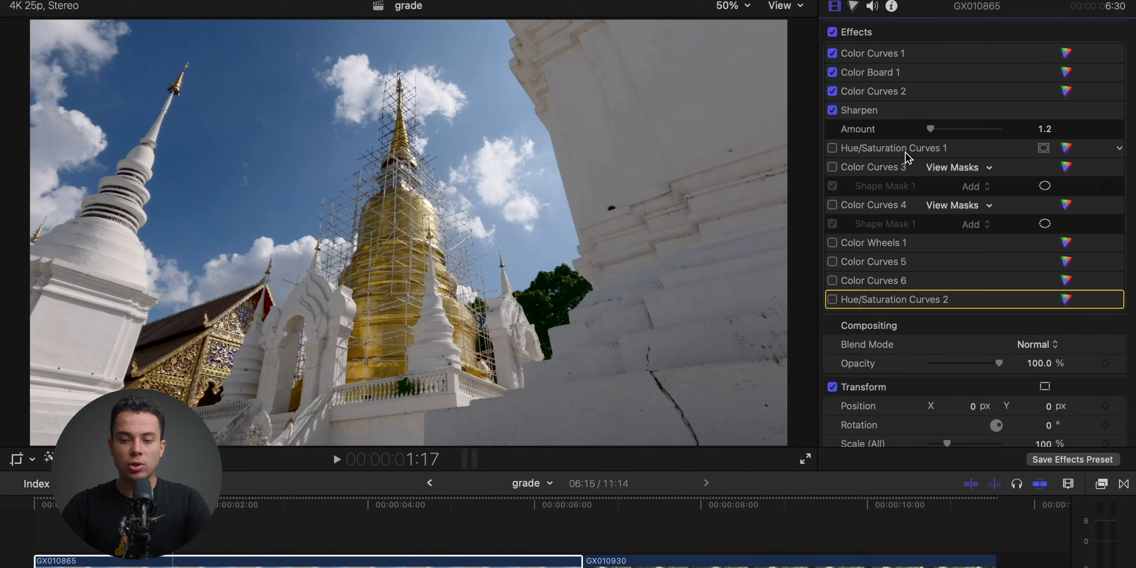
click(832, 149)
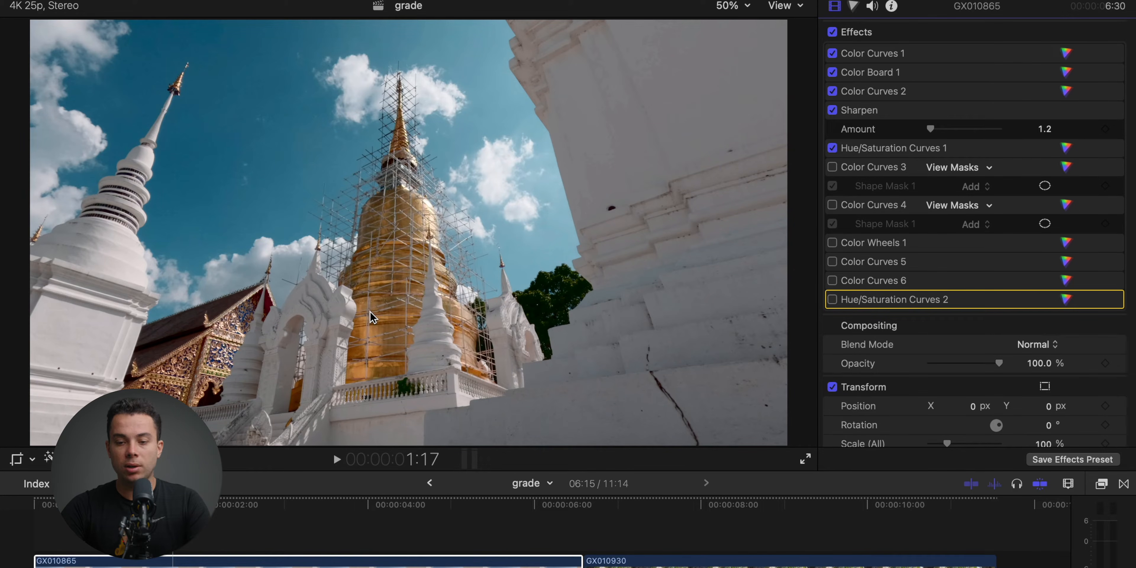
click(832, 166)
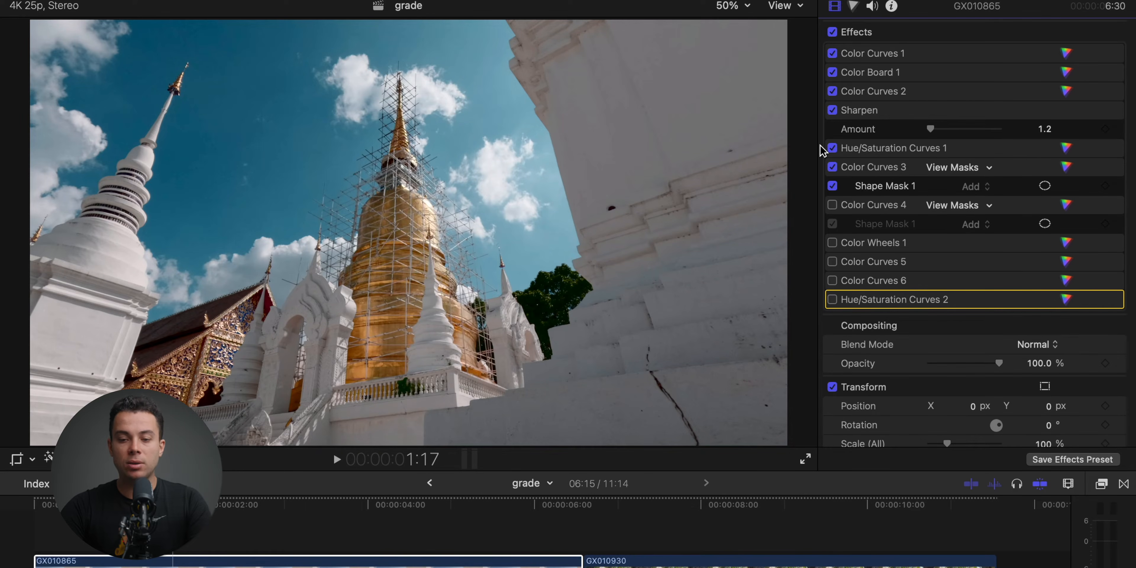
click(832, 205)
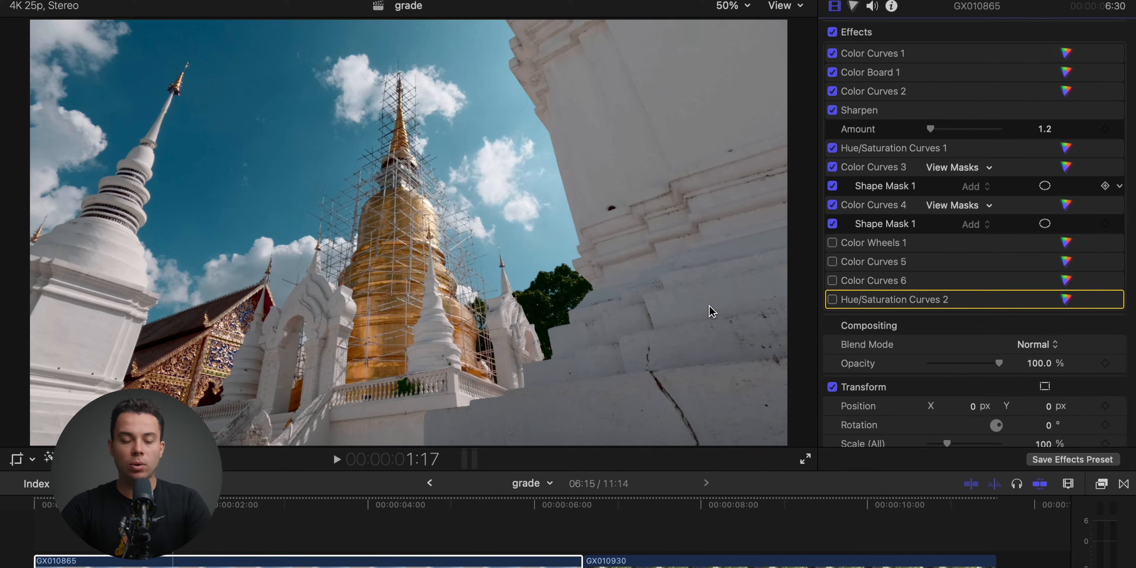
click(832, 243)
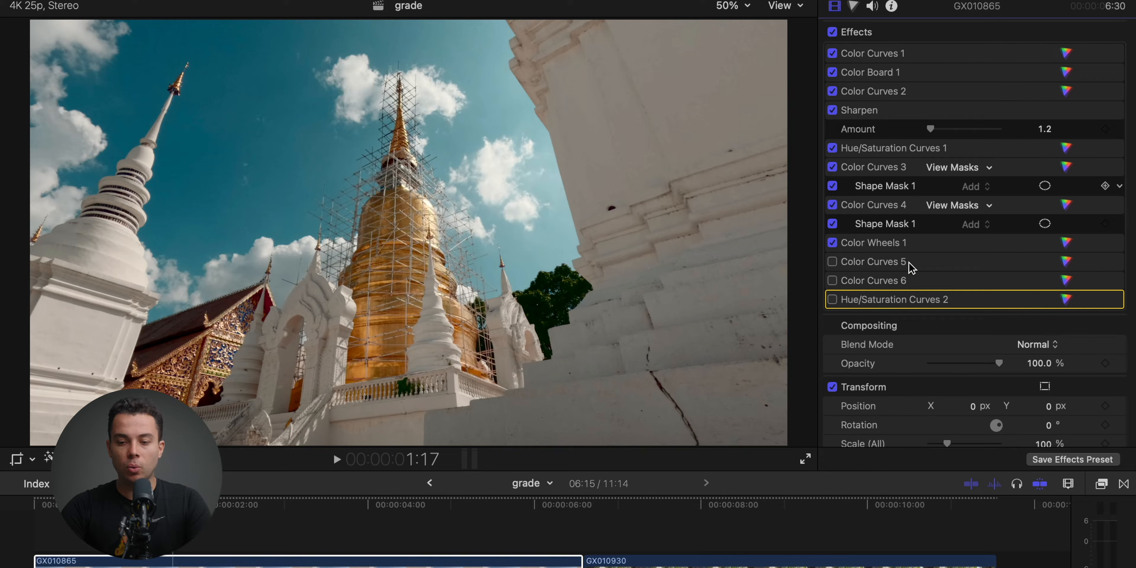
click(1067, 242)
scroll(924, 163, down, 3)
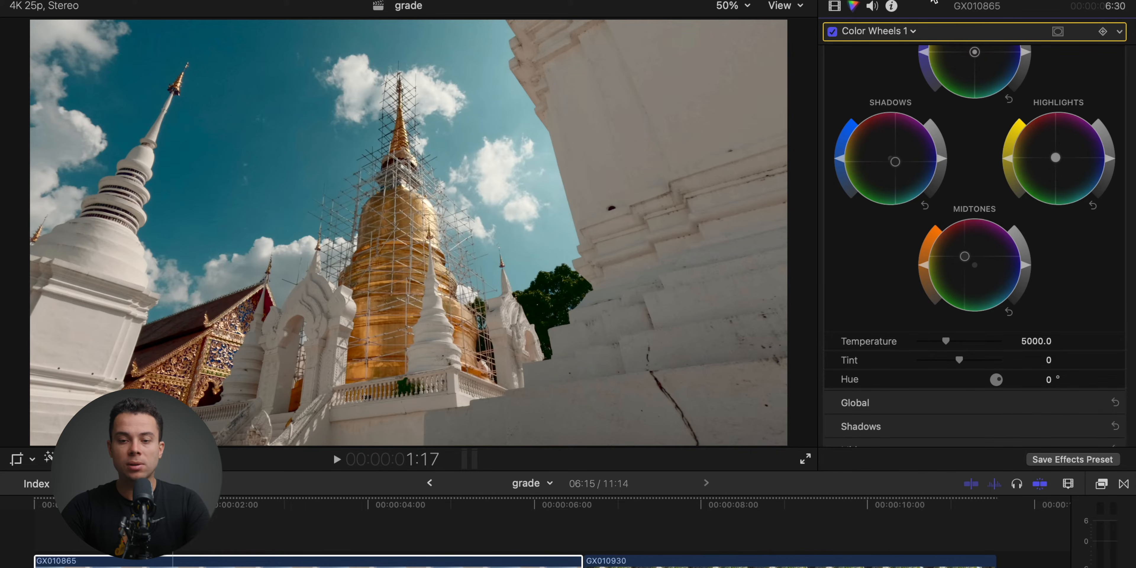
click(835, 6)
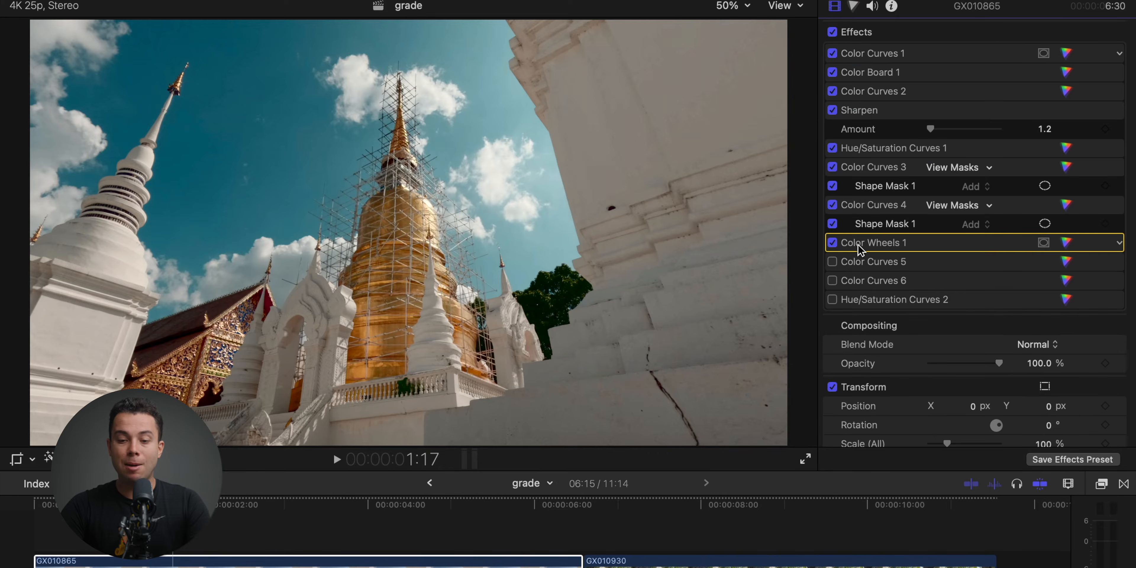
Re-enable Color Curves 5, Color Curves 6 and Hue/Saturation Curves 2, and inspect the curves of Hue/Saturation Curves 2.
click(833, 262)
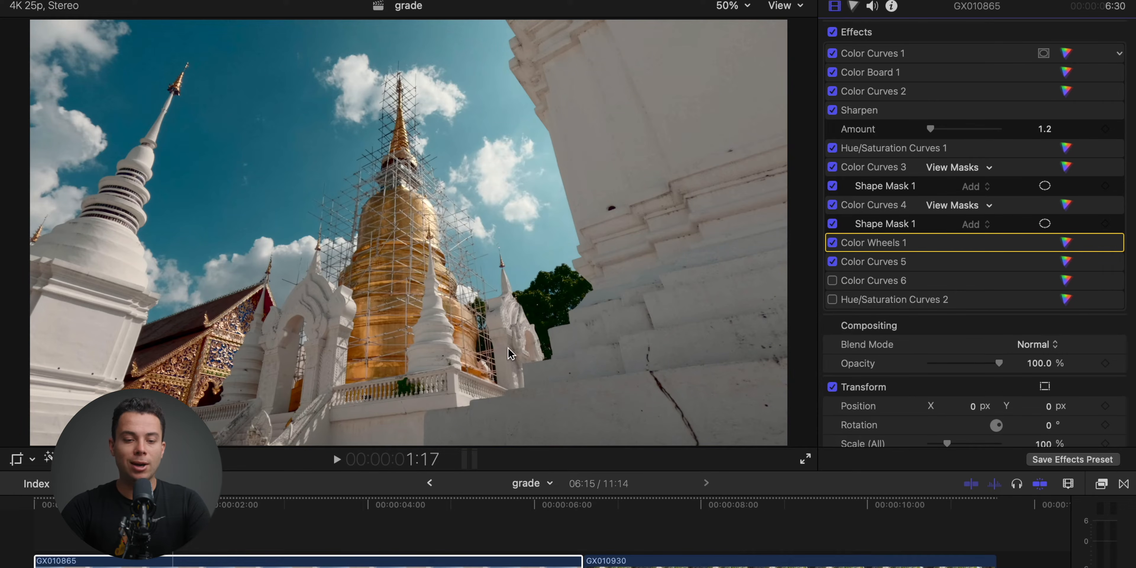
click(832, 281)
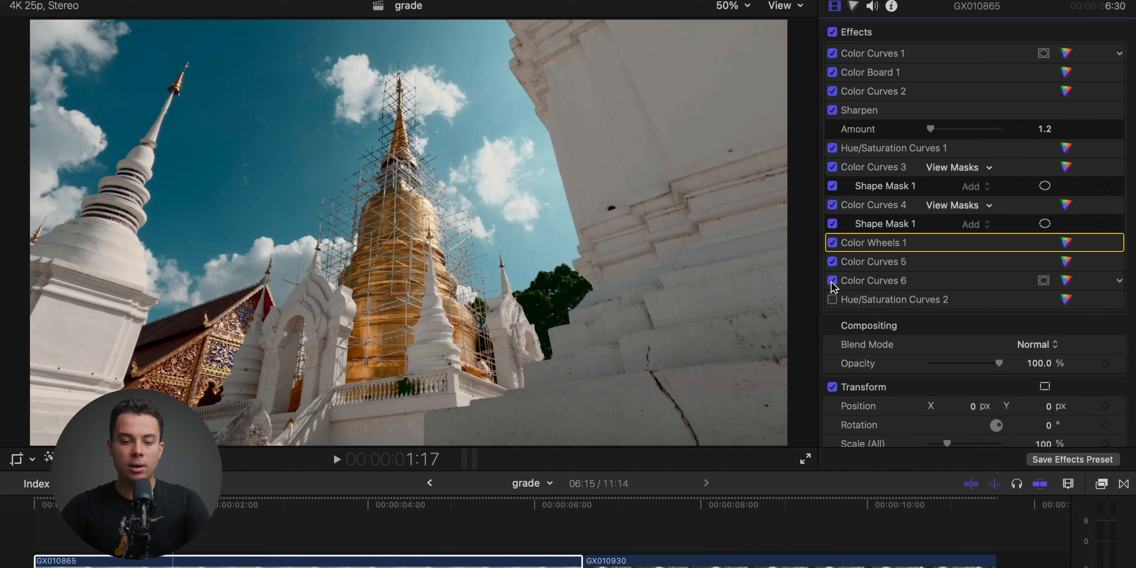
click(832, 299)
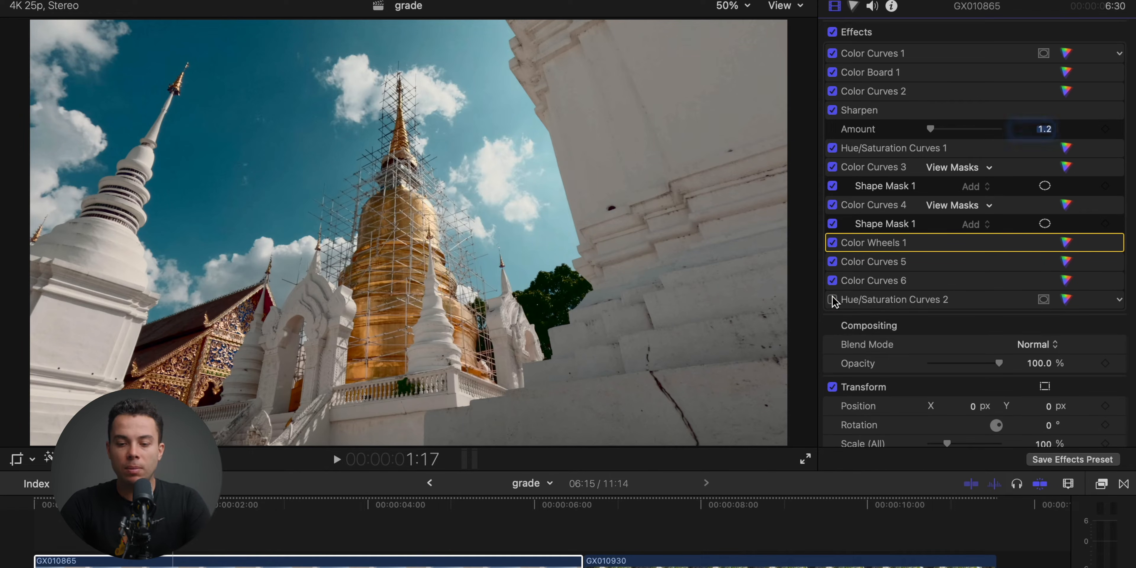
click(1067, 300)
scroll(918, 286, down, 4)
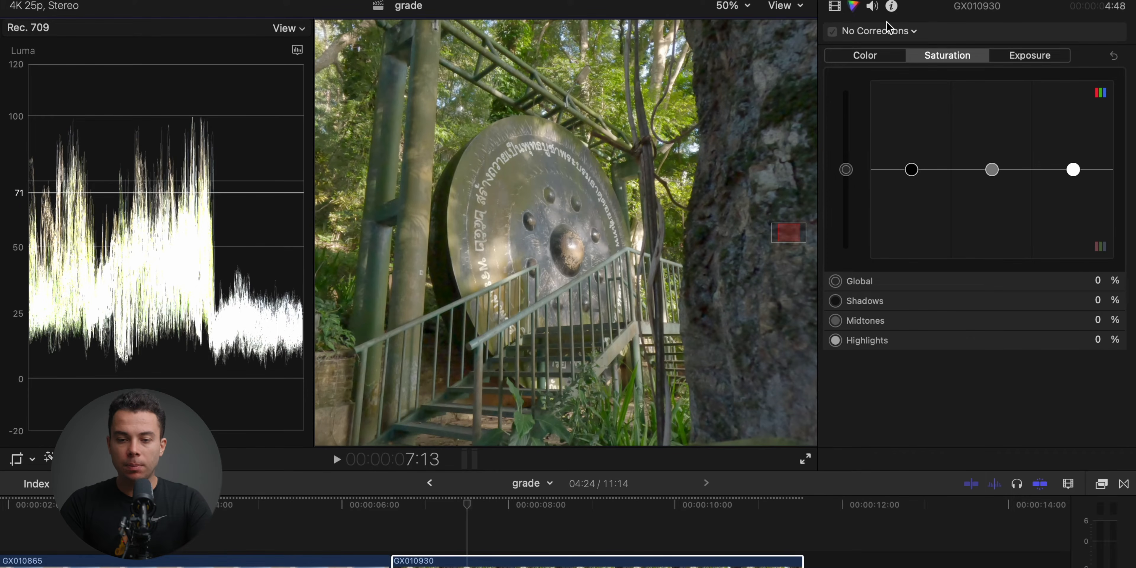
Add a Color Curves correction to the GX010930 clip and shape its luma curve into an S, lowering the shadows and raising the highlights.
click(893, 31)
click(893, 105)
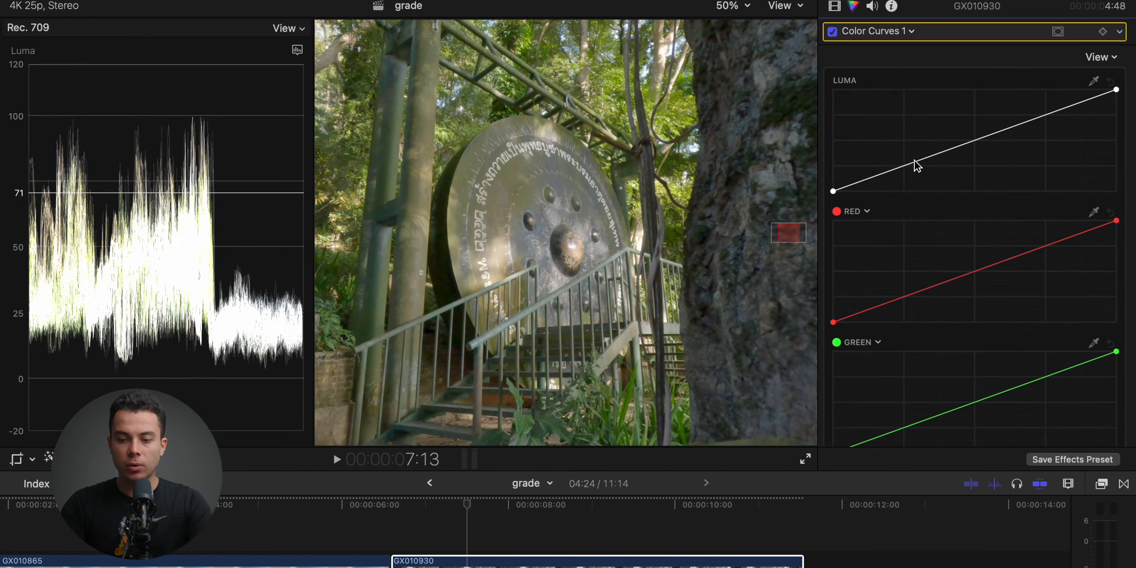
drag(912, 161, 922, 171)
click(740, 8)
click(739, 27)
drag(1034, 126, 1047, 114)
drag(986, 142, 986, 144)
drag(922, 171, 918, 176)
Smooth the luma S-curve with extra midtone points, hide the video scopes, and compare the image with and without the correction.
click(1021, 128)
drag(986, 144, 980, 149)
drag(1047, 114, 980, 150)
click(948, 165)
key(super+7)
drag(918, 176, 917, 177)
click(948, 165)
drag(1019, 130, 1020, 128)
drag(1063, 107, 1063, 103)
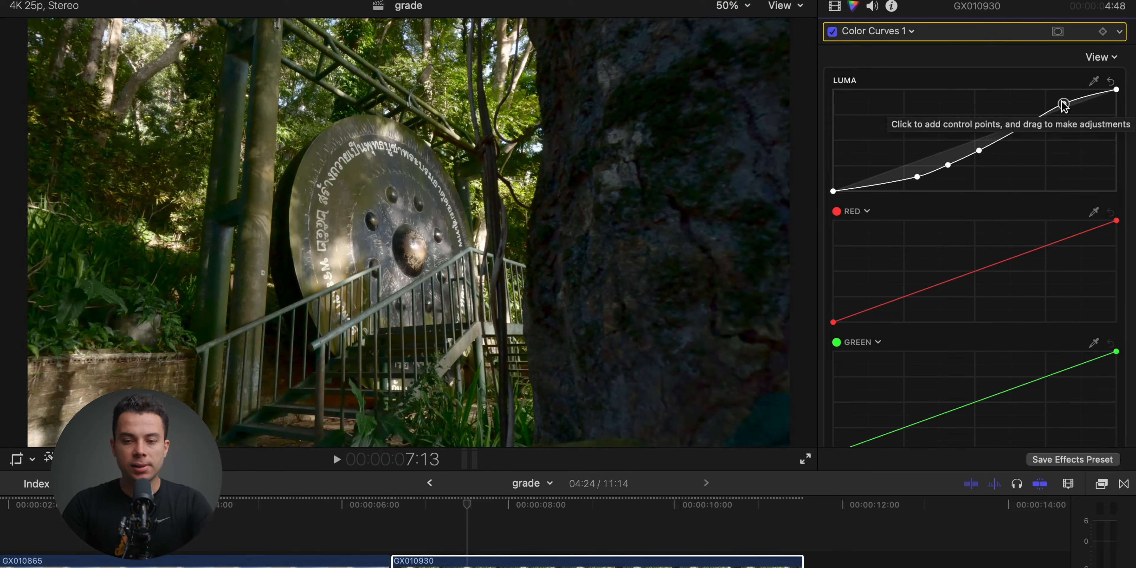
click(833, 31)
click(833, 31)
Add a Color Board correction and set its global saturation to 60%.
click(876, 31)
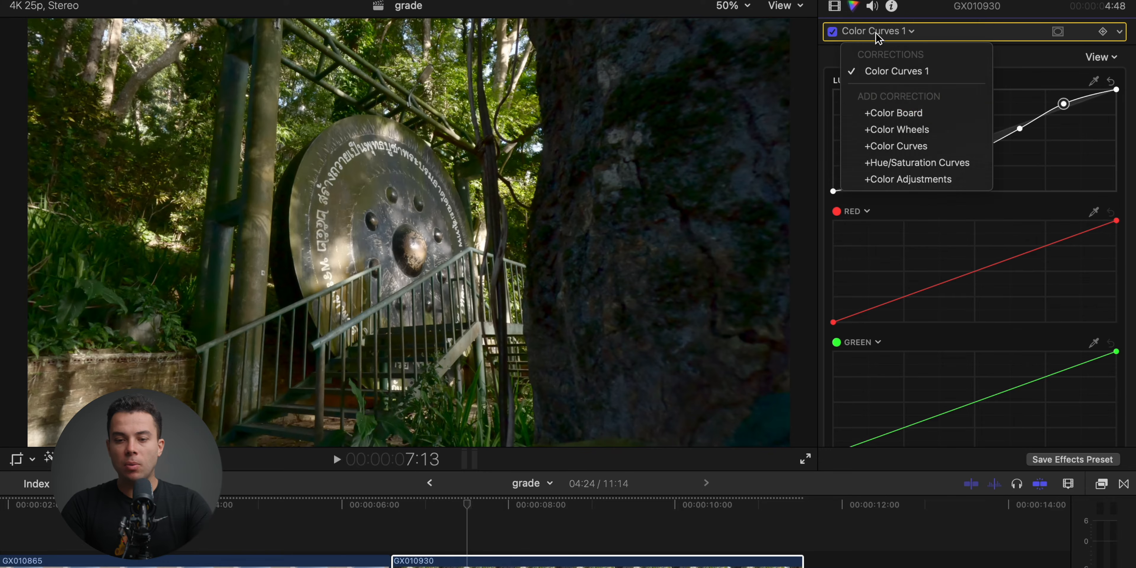
click(940, 116)
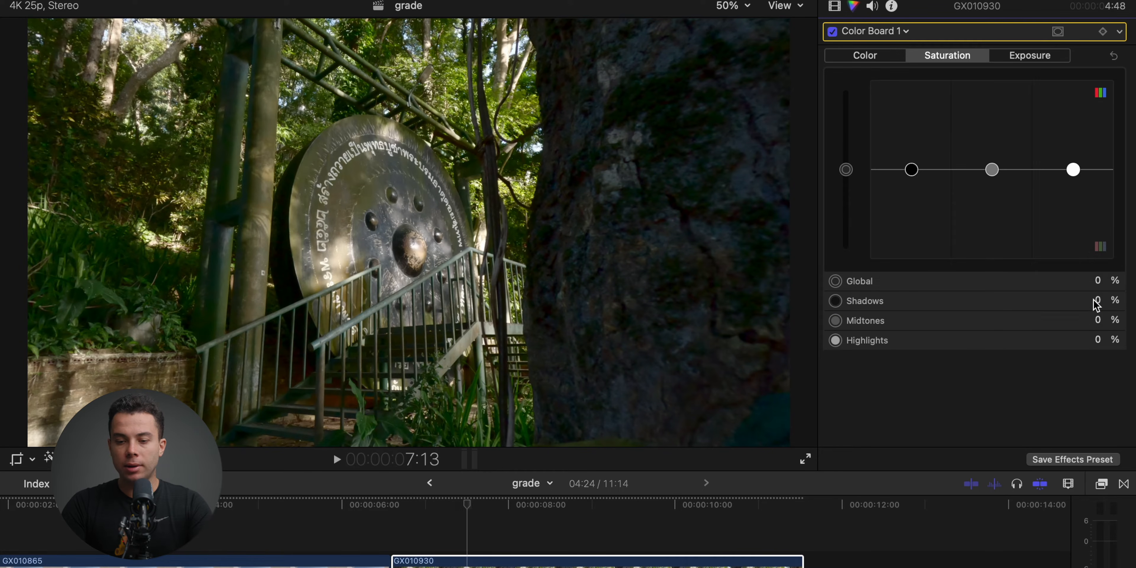
click(1097, 280)
text(6)
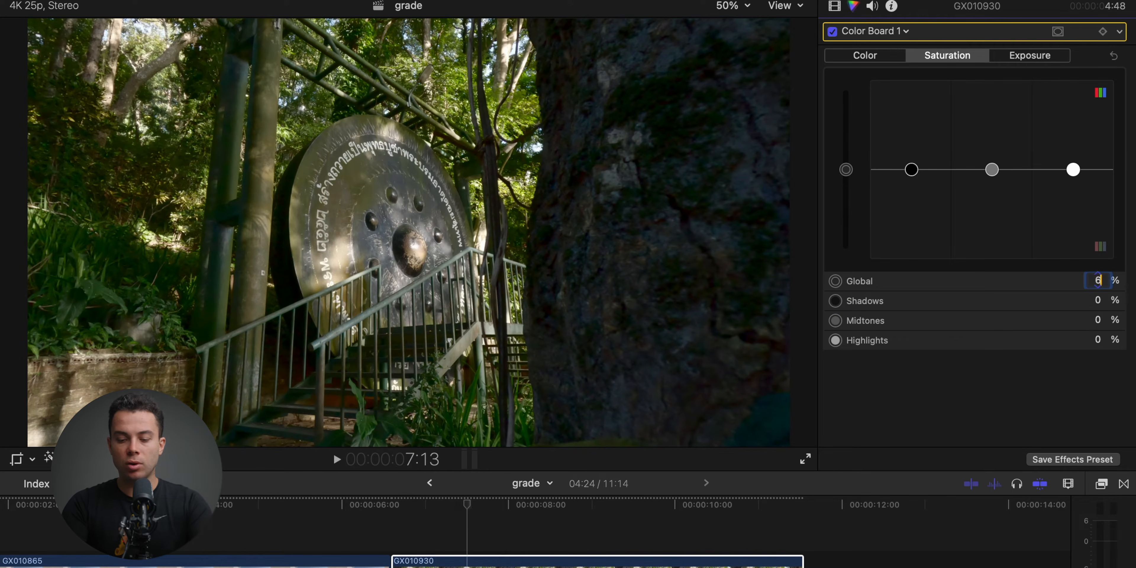
text(0)
key(Return)
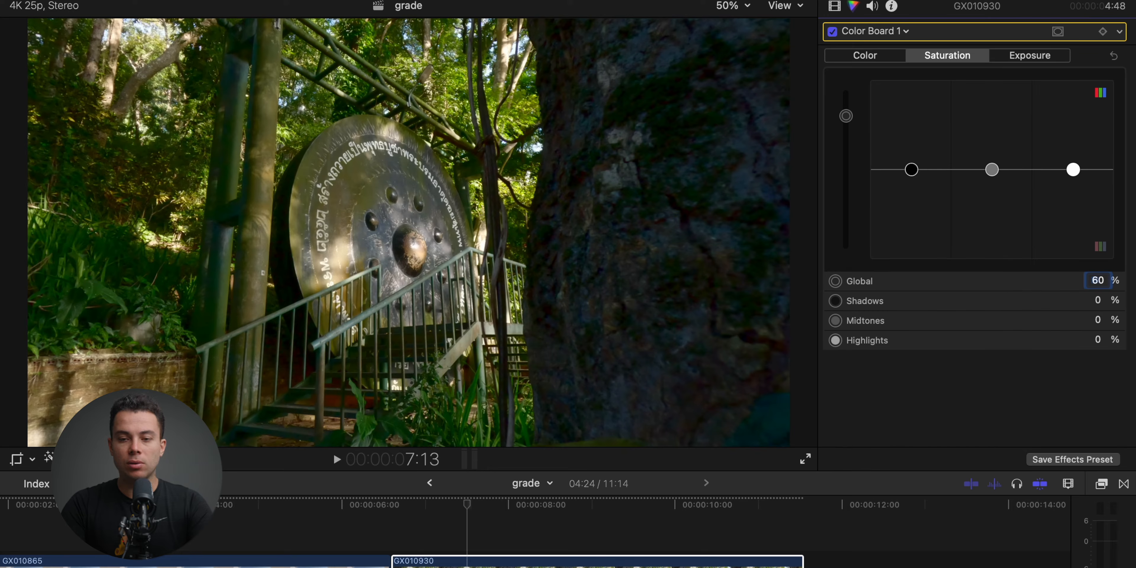
Add a second Color Curves correction, sample the tree trunk's tint for the green curve, and lower that curve slightly with an anchored midtone.
click(902, 31)
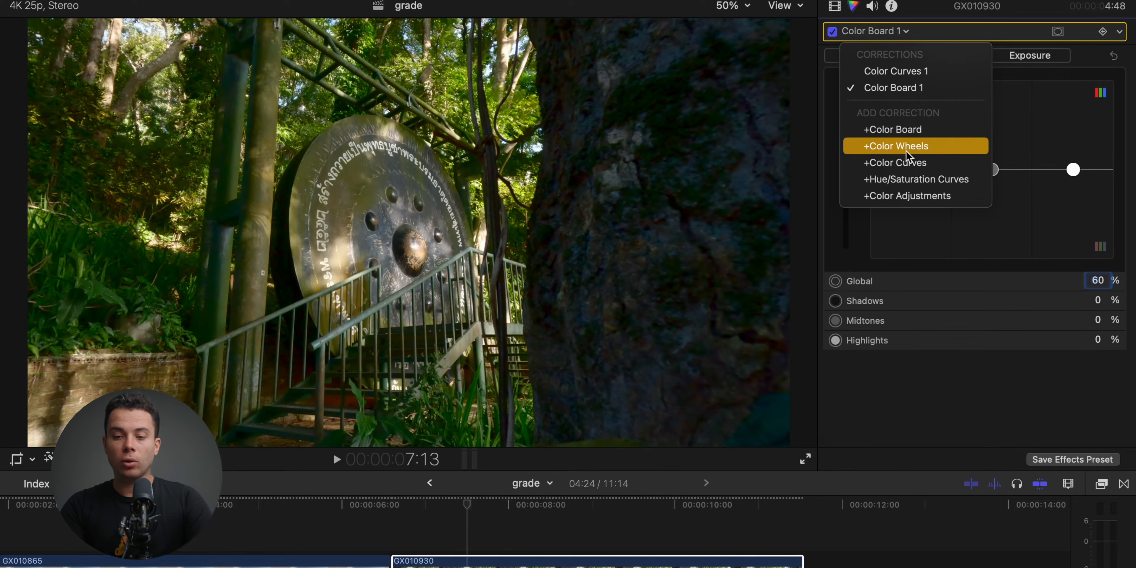
click(908, 163)
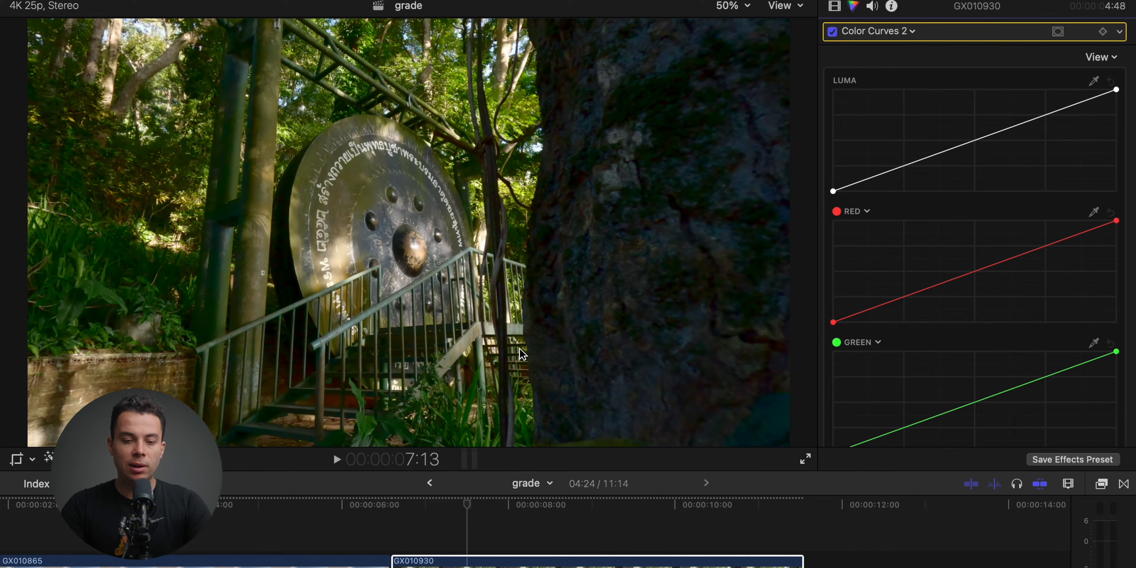
click(1094, 342)
click(557, 223)
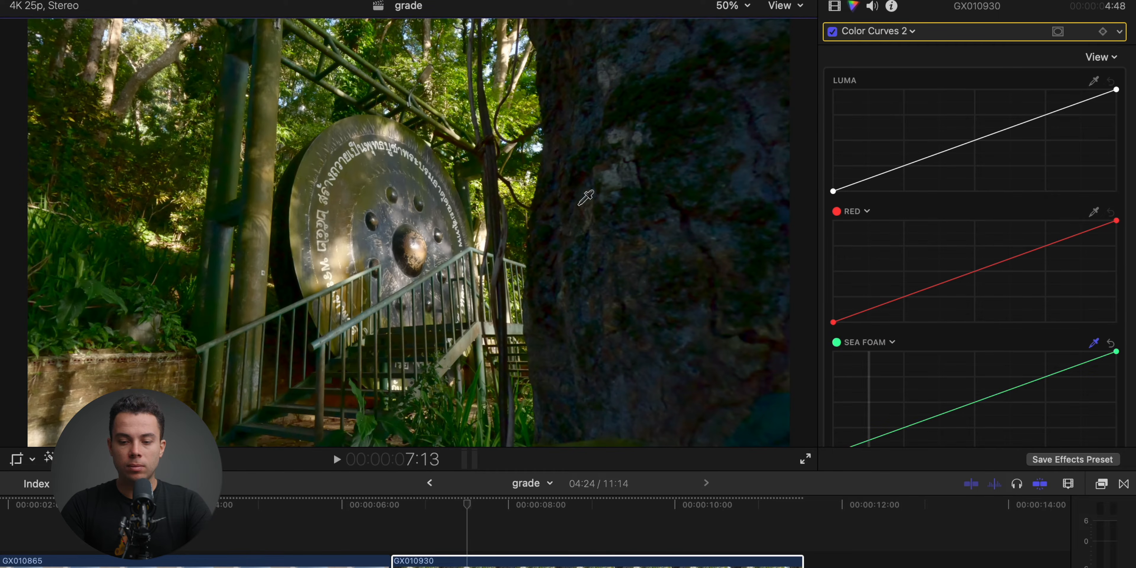
scroll(912, 433, down, 4)
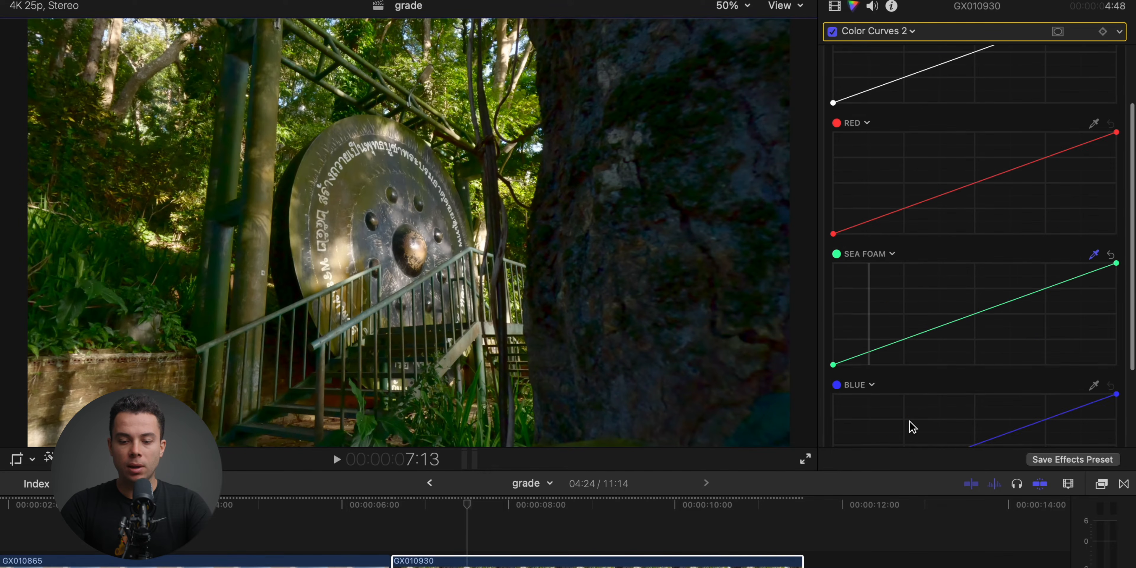
click(869, 354)
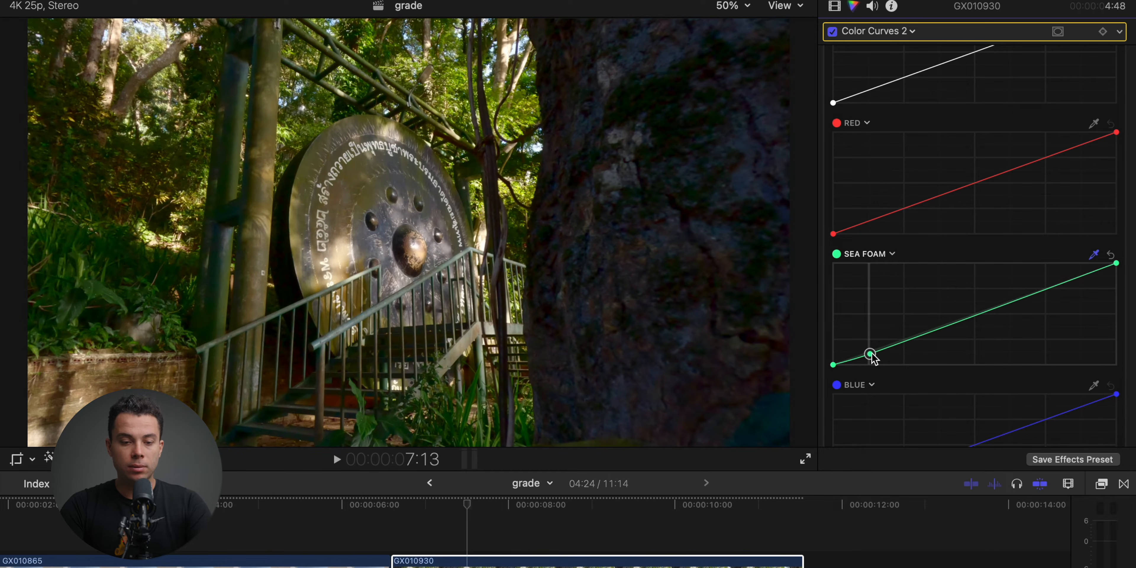
click(972, 318)
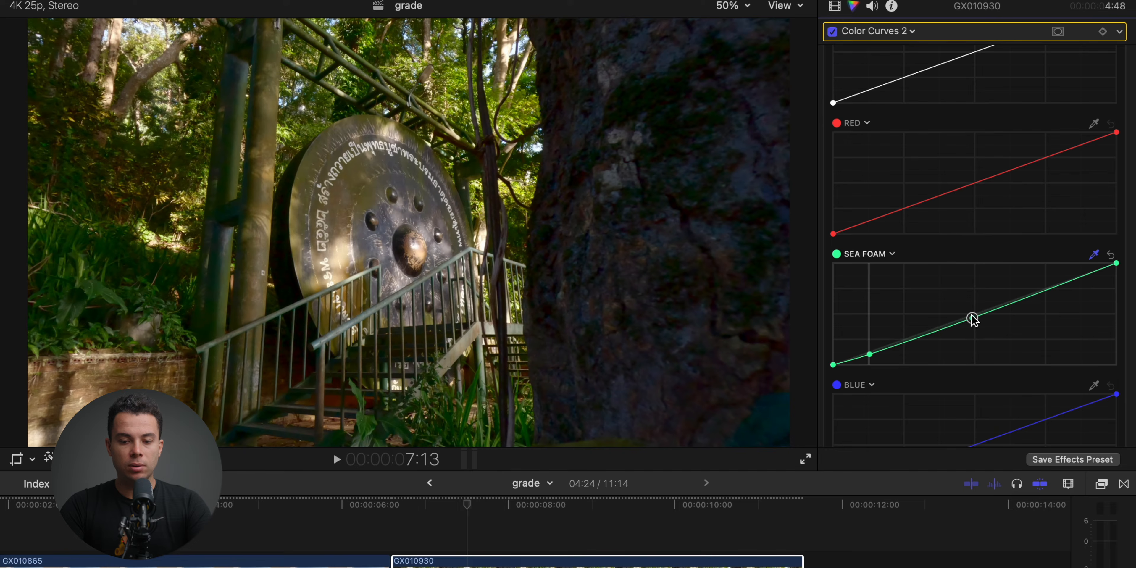
click(832, 32)
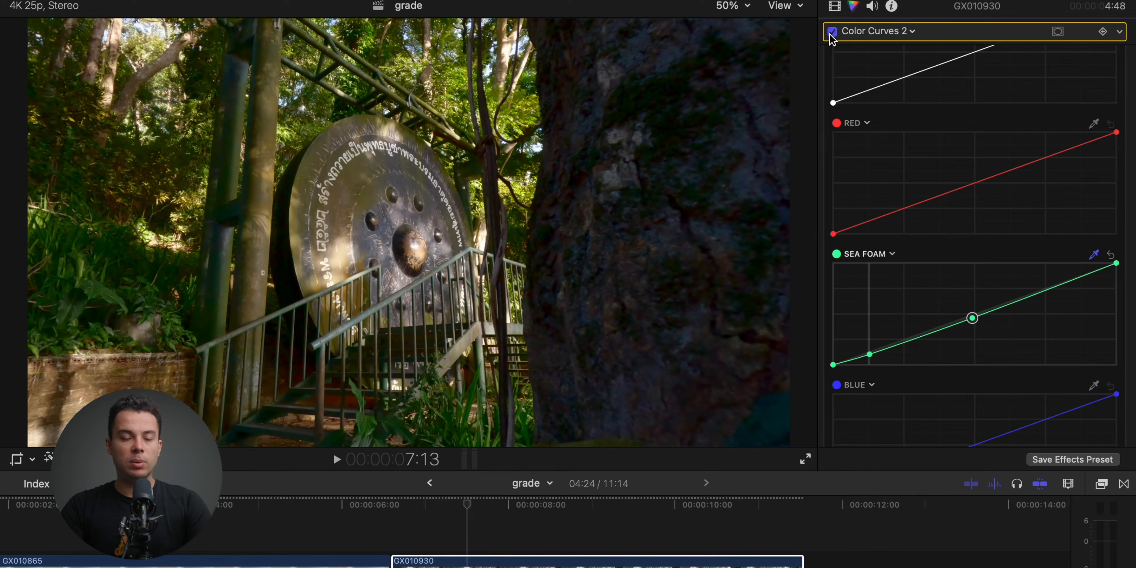
Add the Sharpen effect to the clip and set its amount to 1.2.
click(834, 5)
click(1101, 483)
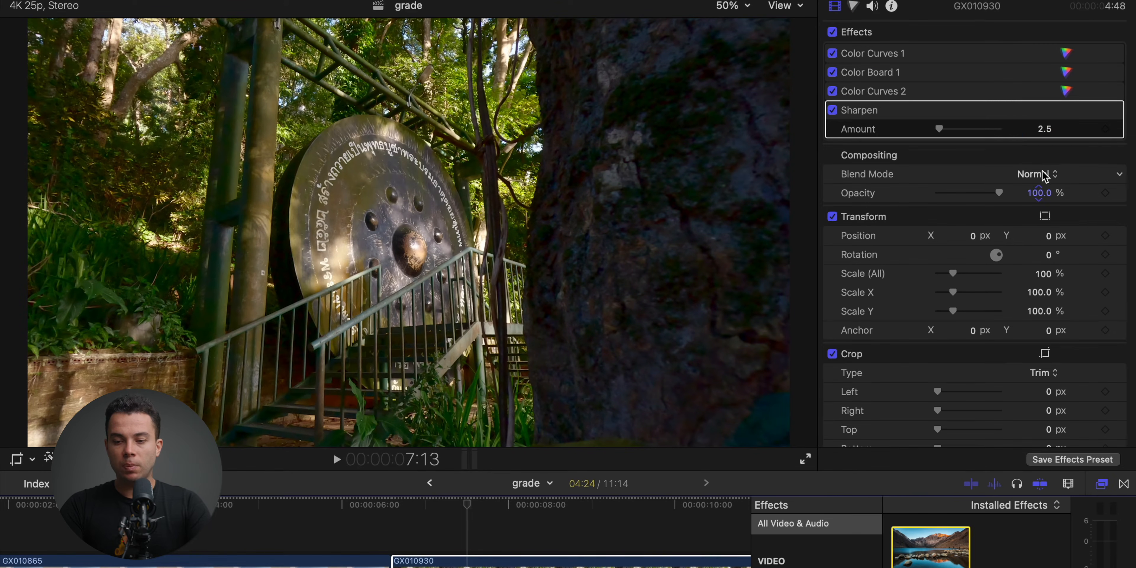
click(1044, 128)
text(1.2)
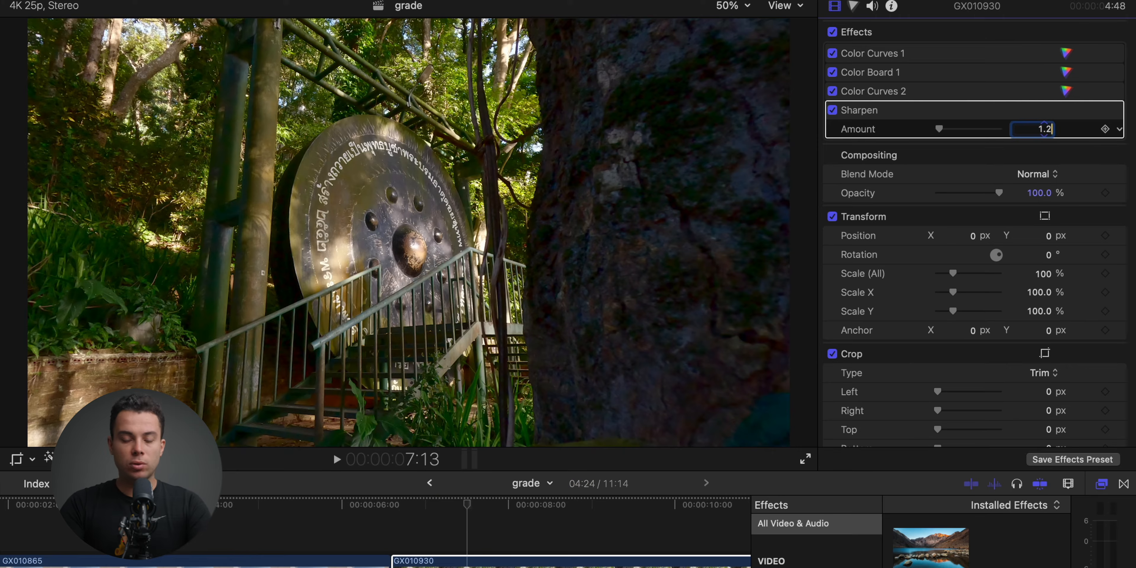
Add a Hue/Saturation Curves correction and strongly lower the blue-to-purple range of Hue vs Sat, anchoring the hues on either side.
click(853, 6)
click(875, 31)
click(914, 204)
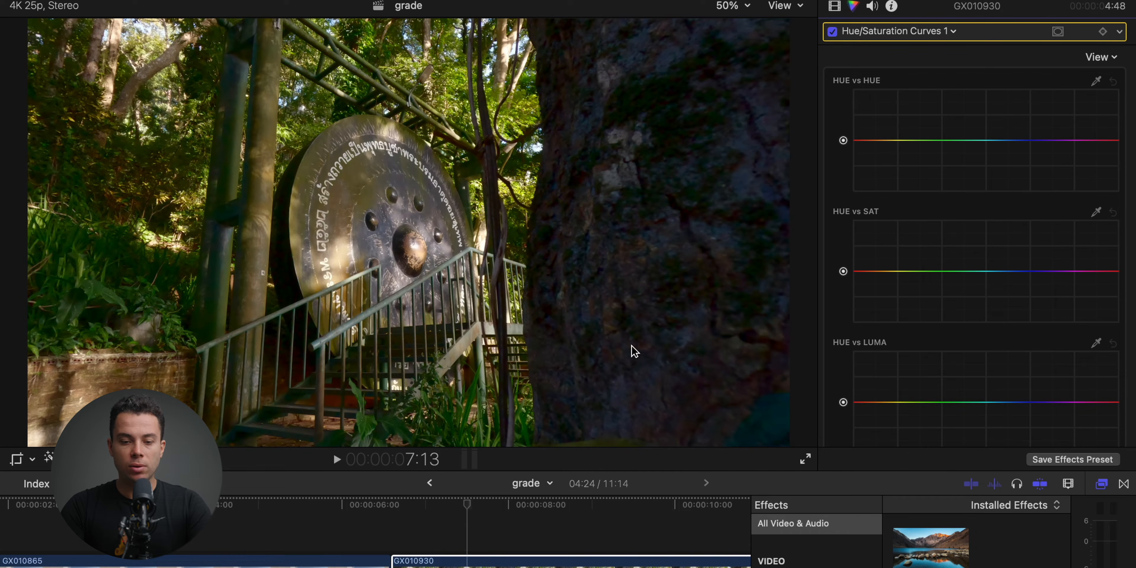
click(1000, 271)
click(1098, 271)
drag(1066, 271, 1068, 313)
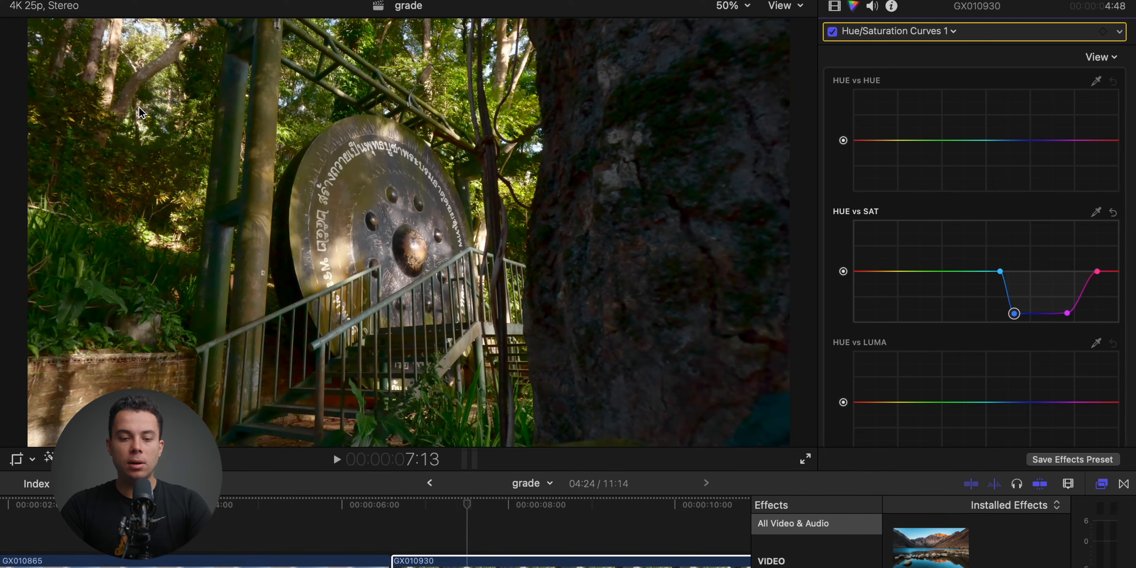
Raise the yellow and green hues slightly on the Hue vs Hue curve between orange and cyan anchors, and play the clip.
click(985, 140)
click(879, 140)
click(901, 140)
drag(901, 140, 943, 133)
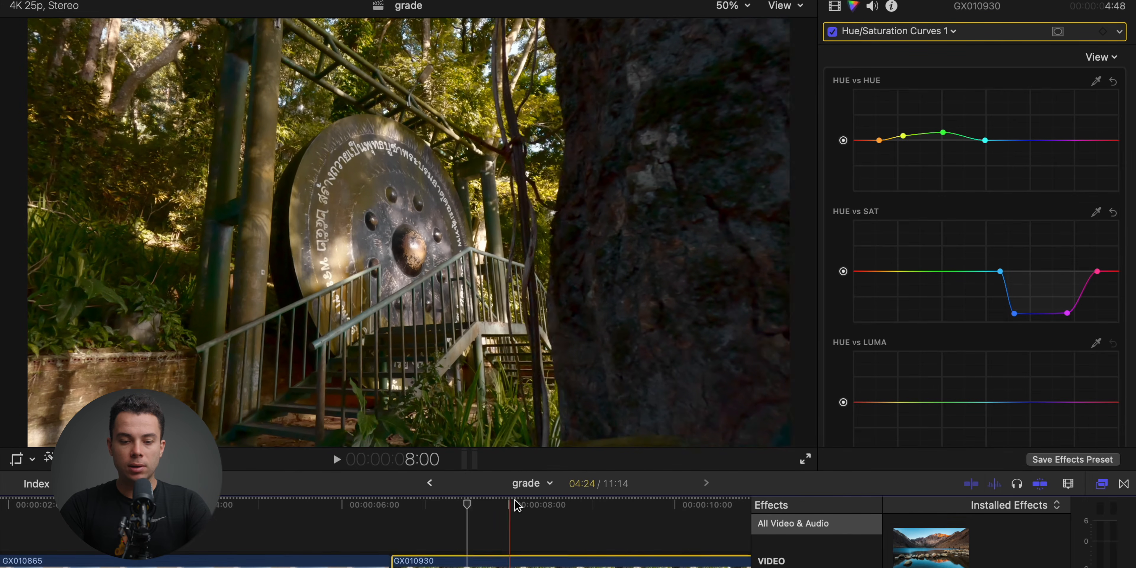
key(space)
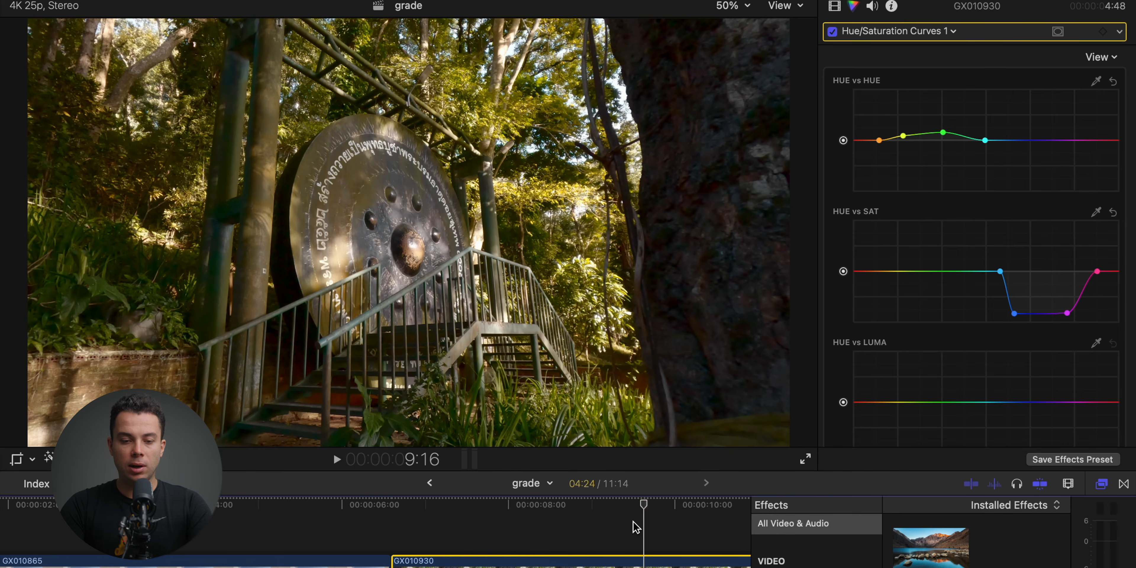
Reduce the green shift on the Hue vs Hue curve, anchor the magenta hue, and readjust the orange and yellow points.
drag(943, 132, 901, 137)
click(1083, 140)
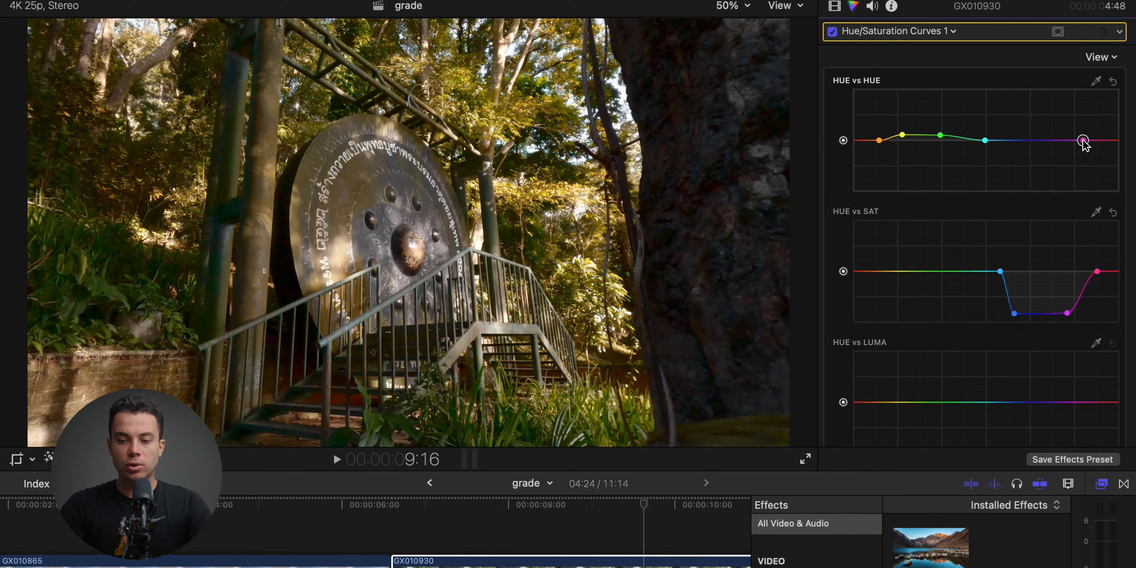
drag(879, 142, 875, 141)
click(903, 134)
Anchor orange on the Hue vs Sat curve, lower the yellow saturation slightly and raise the green saturation a little.
click(882, 272)
drag(896, 271, 954, 221)
drag(951, 255, 954, 267)
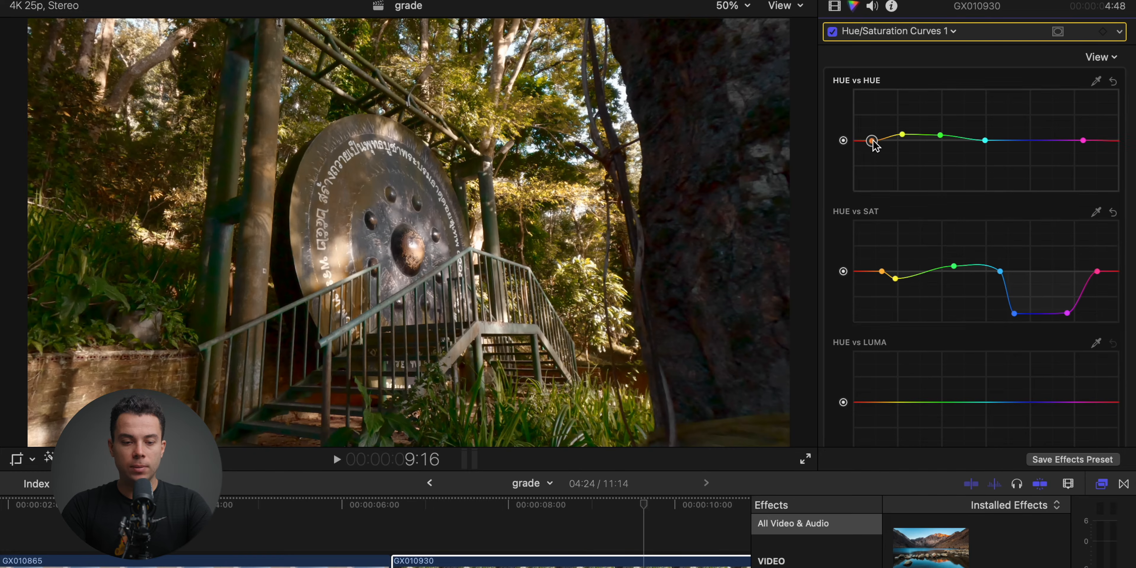
Fine-tune the orange, yellow and green points of the Hue vs Hue curve.
click(873, 140)
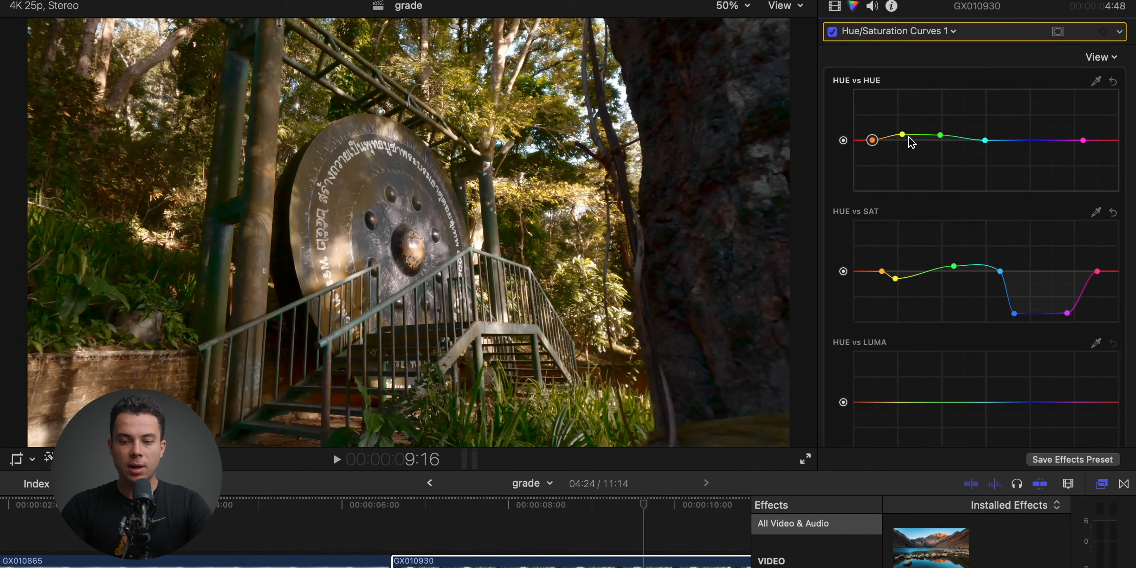
drag(903, 135, 903, 135)
click(940, 135)
Anchor red and blue on the Hue vs Luma curve and lower the yellow-green luma slightly.
scroll(914, 220, down, 3)
click(859, 307)
click(1005, 307)
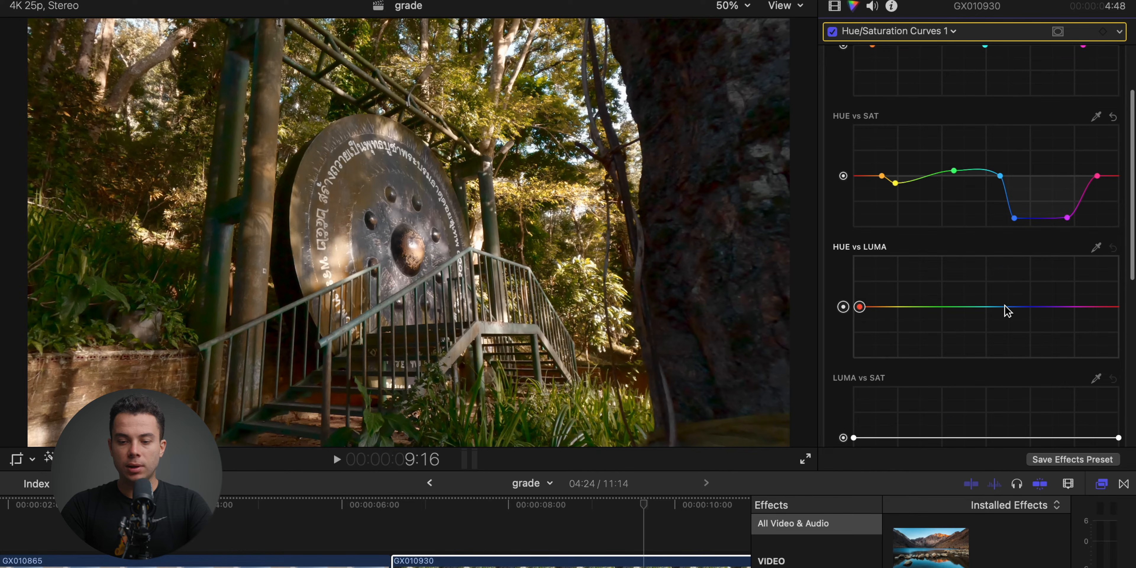
click(919, 308)
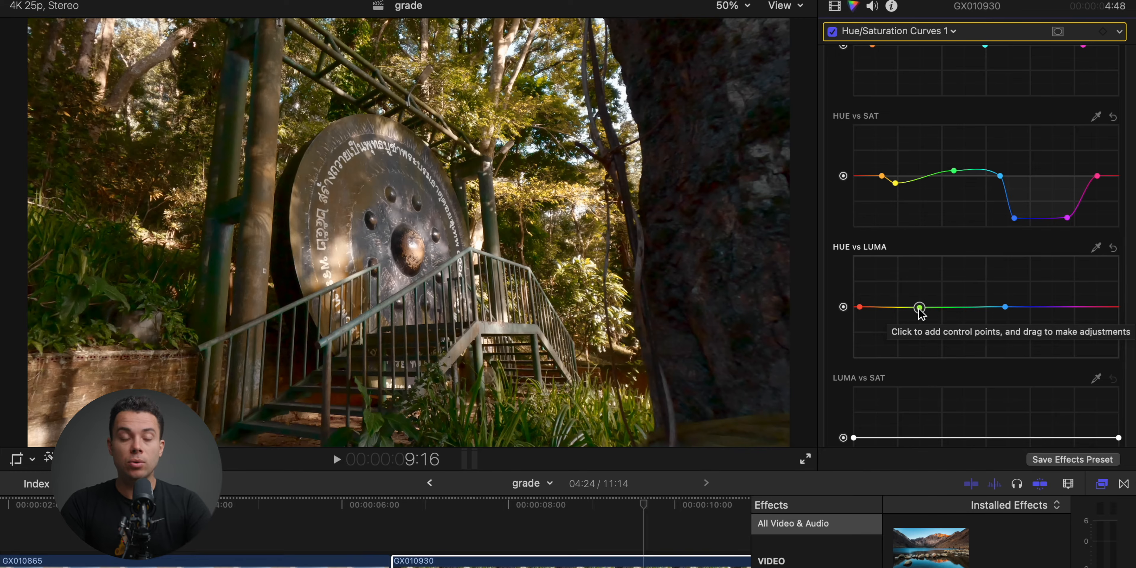
drag(918, 308, 918, 310)
Raise the green saturation on the Hue vs Sat curve, add a cyan point, lower orange and yellow slightly, and compare the correction on and off.
drag(954, 171, 942, 134)
click(976, 170)
scroll(944, 165, up, 5)
drag(882, 271, 897, 282)
click(832, 31)
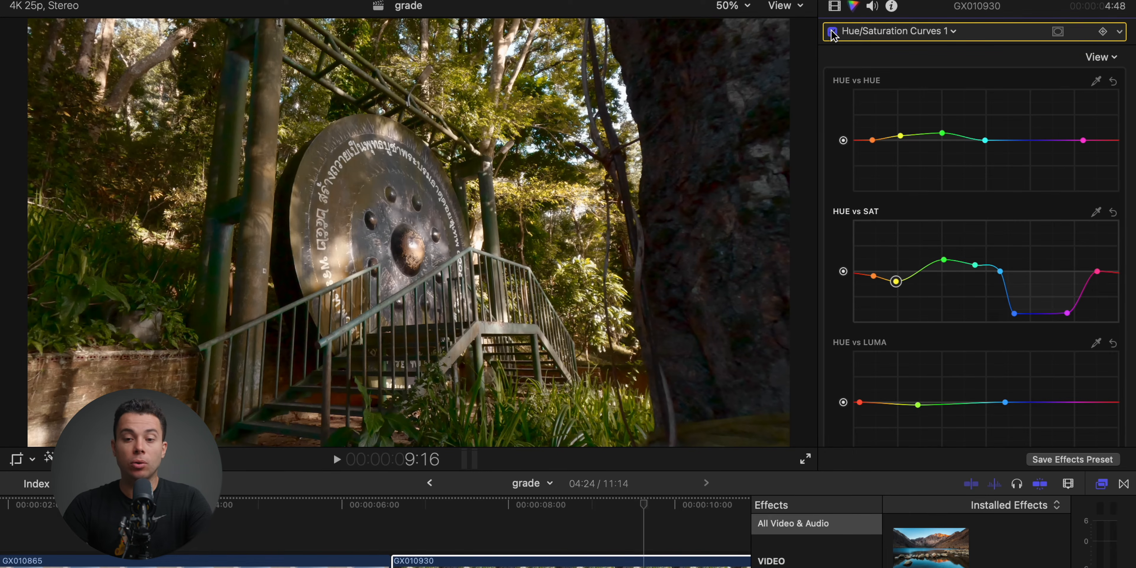
Add another Color Curves correction with a shape mask and, at the clip's start, centre and narrow the mask around the gong.
click(835, 6)
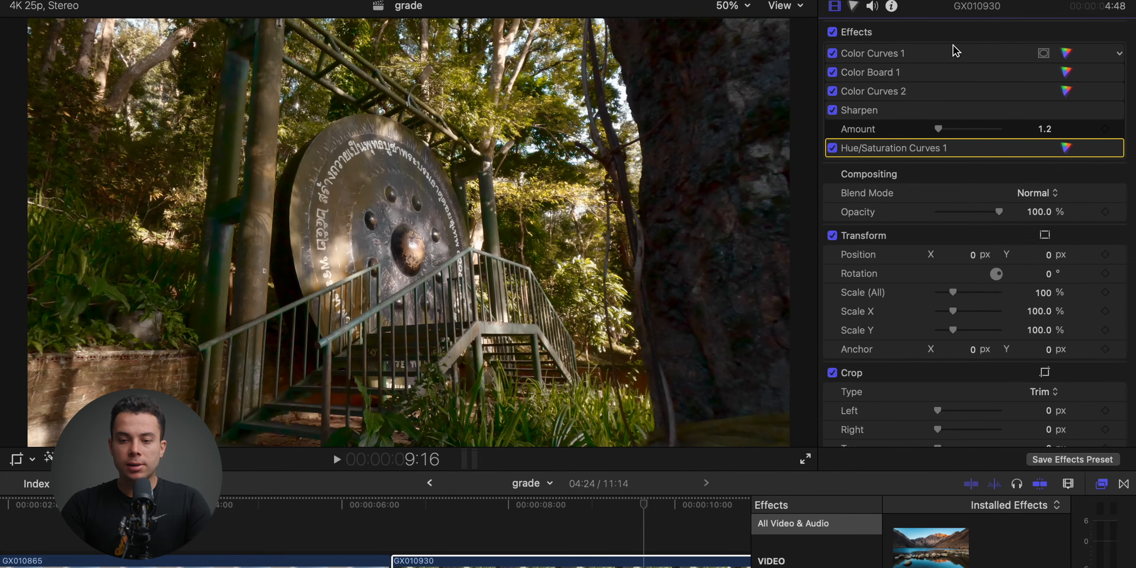
click(854, 6)
click(889, 32)
click(896, 195)
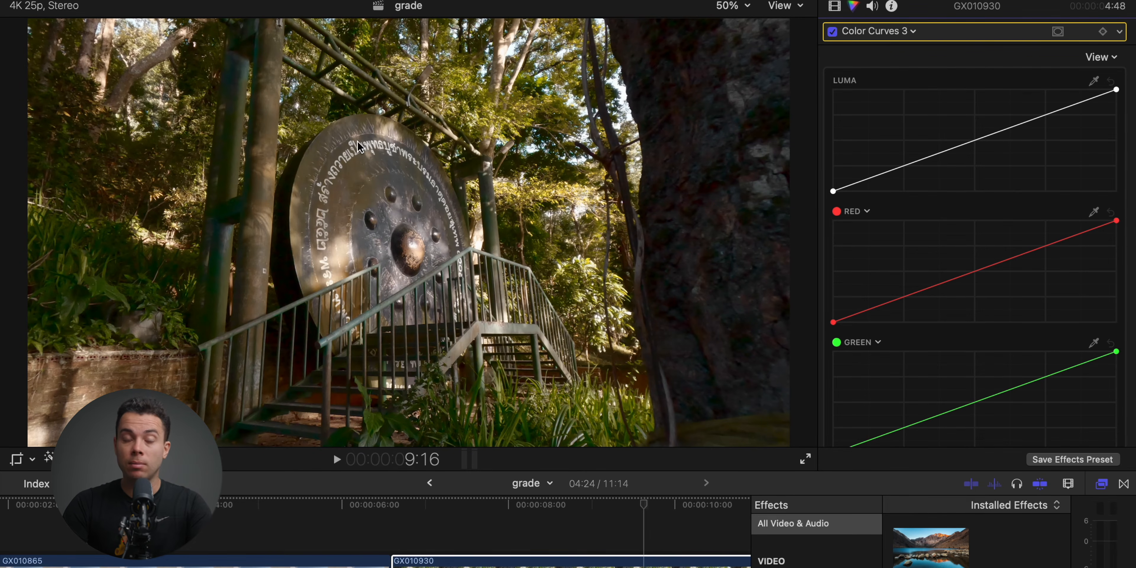
click(393, 561)
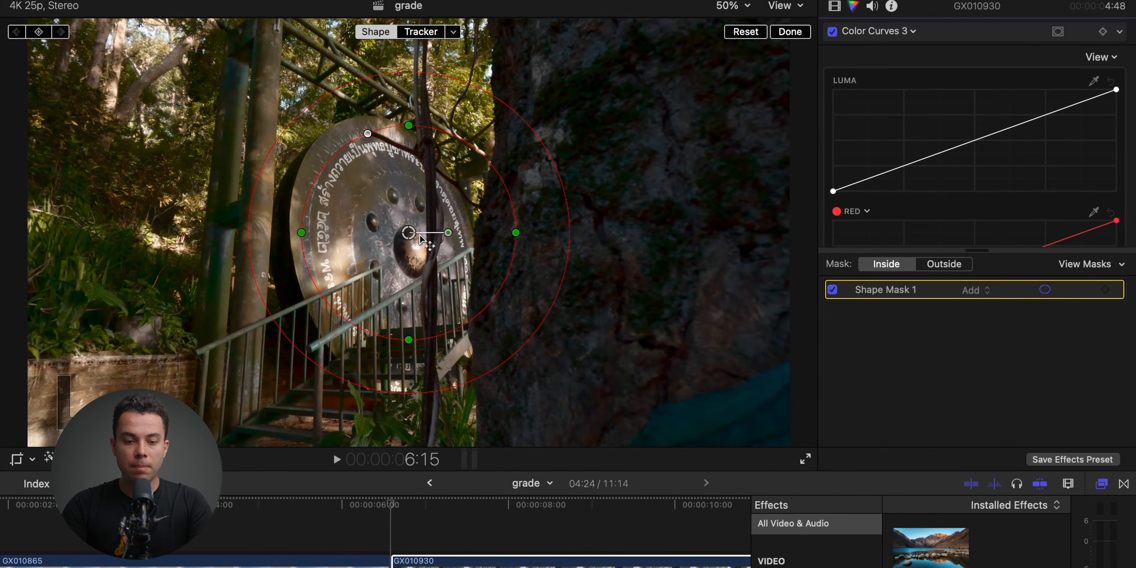
drag(422, 238, 398, 255)
drag(280, 249, 296, 249)
Raise the luma midtones inside the mask, lower them slightly outside, and refine the mask's height and position over the gong.
drag(990, 134, 998, 129)
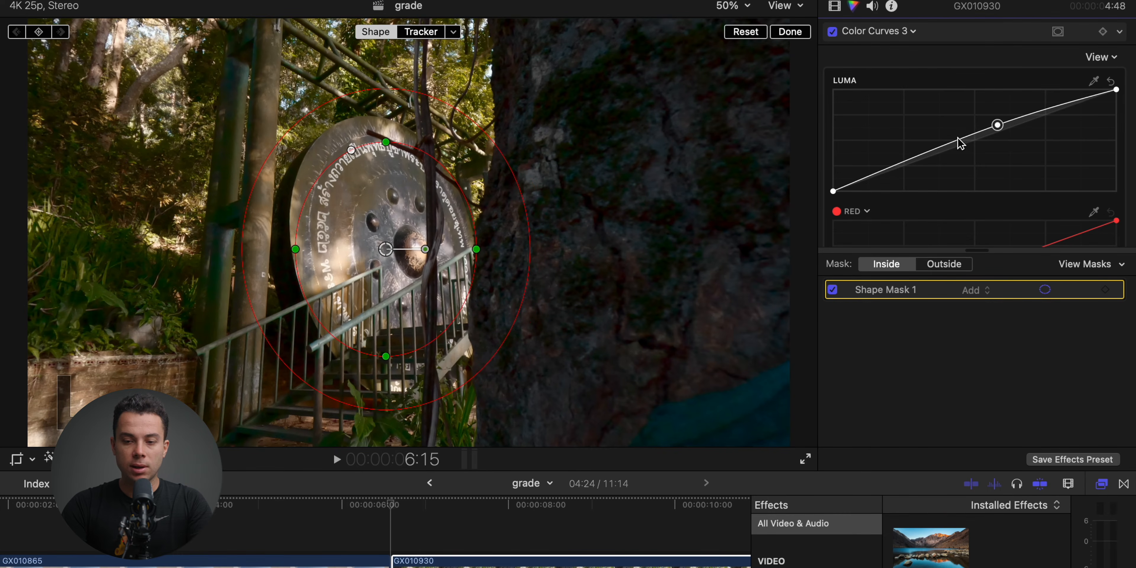
click(944, 264)
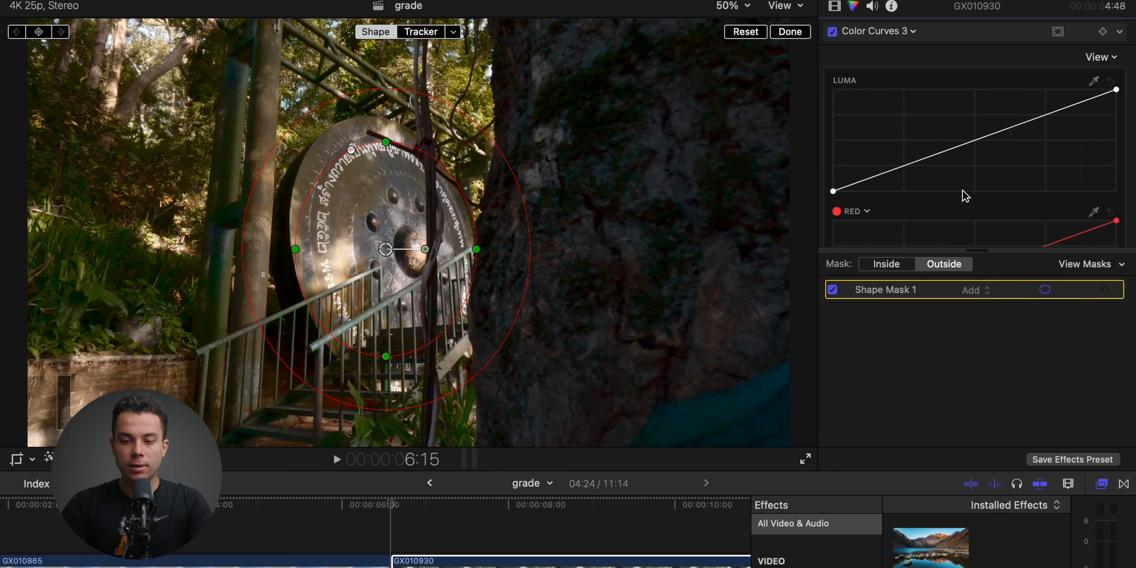
click(982, 140)
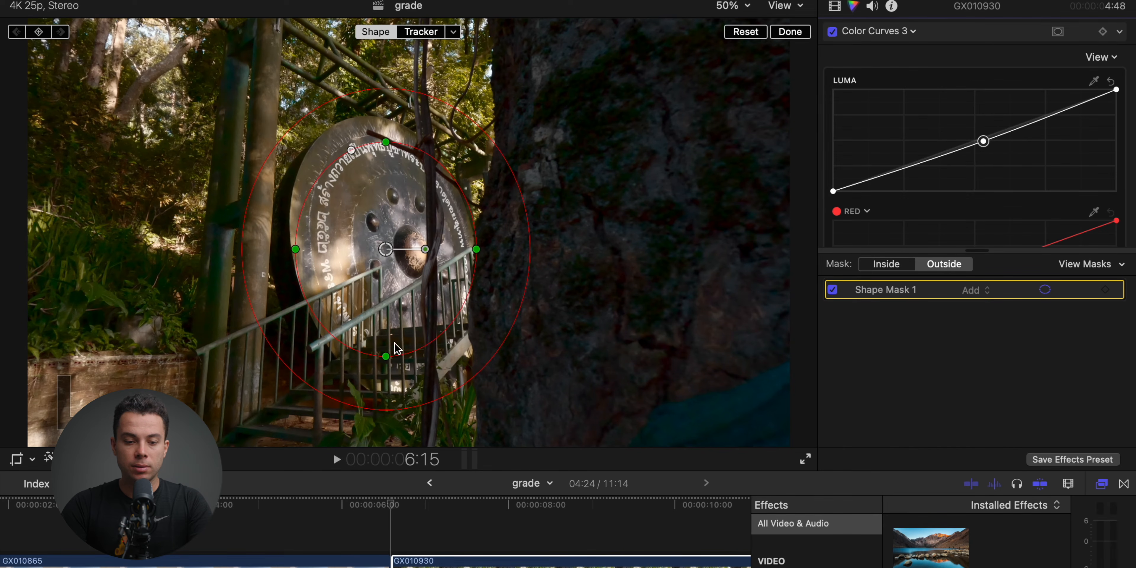
drag(385, 355, 386, 353)
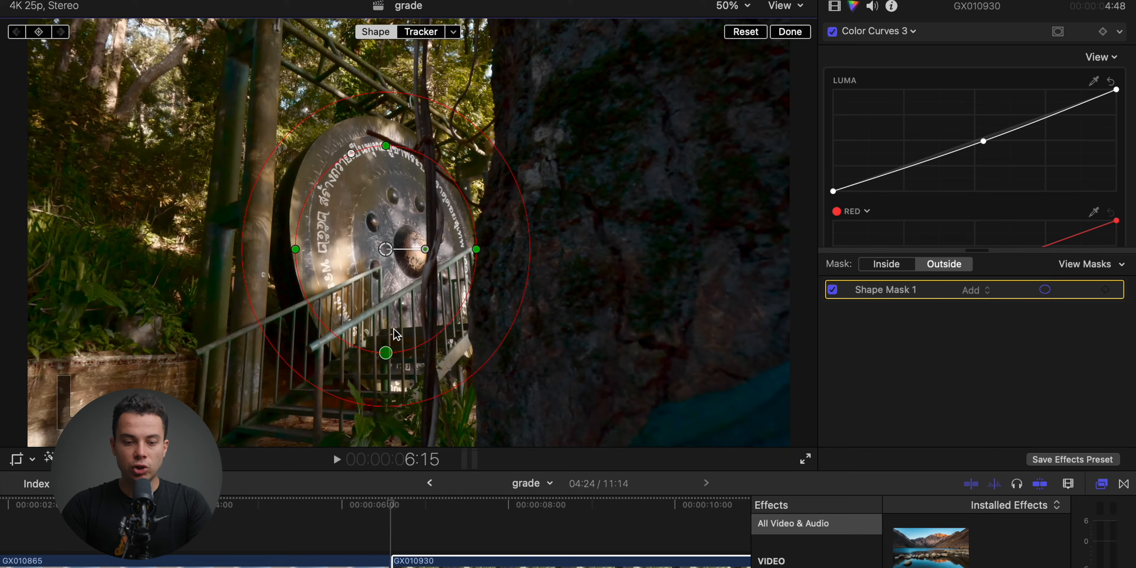
drag(390, 261, 391, 246)
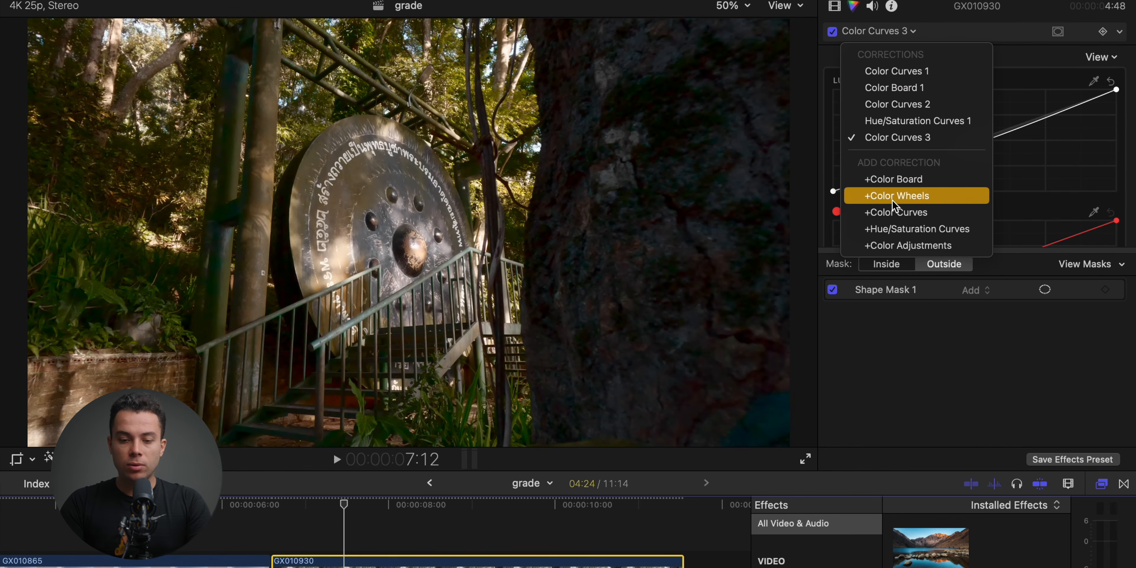
Add a Color Wheels correction, tinting the shadows slightly blue, the midtones yellow and the highlights yellow-green, and compare it on and off.
click(892, 200)
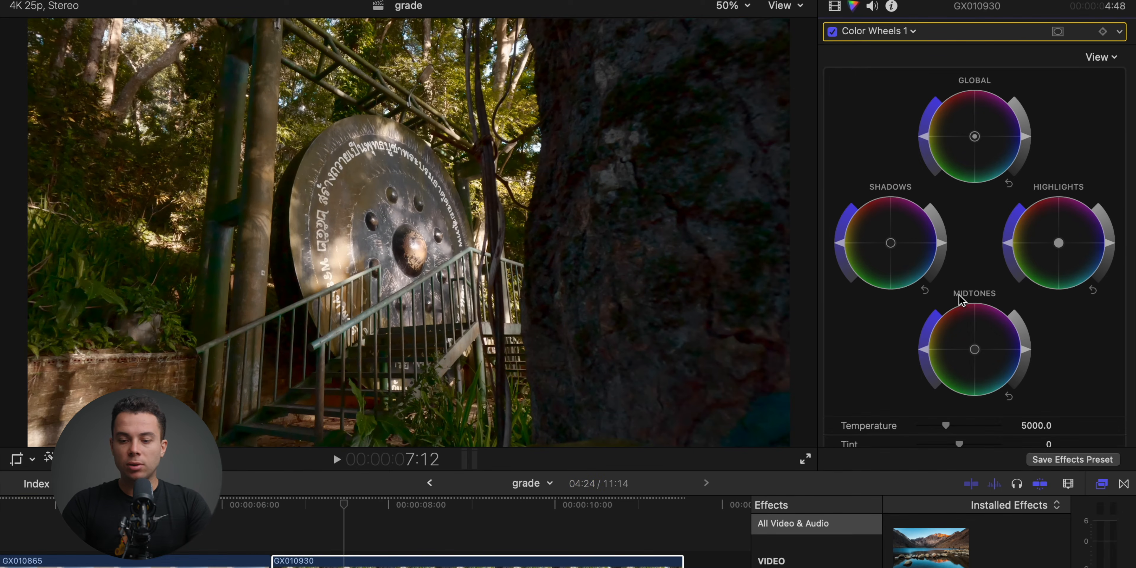
mouse_move(892, 244)
mouse_down()
mouse_move(908, 277)
mouse_move(929, 244)
mouse_move(908, 250)
mouse_up()
mouse_move(974, 351)
mouse_down()
mouse_move(908, 360)
mouse_move(909, 343)
mouse_move(961, 345)
mouse_up()
mouse_move(1058, 242)
mouse_down()
mouse_move(1050, 238)
mouse_move(1058, 248)
mouse_up()
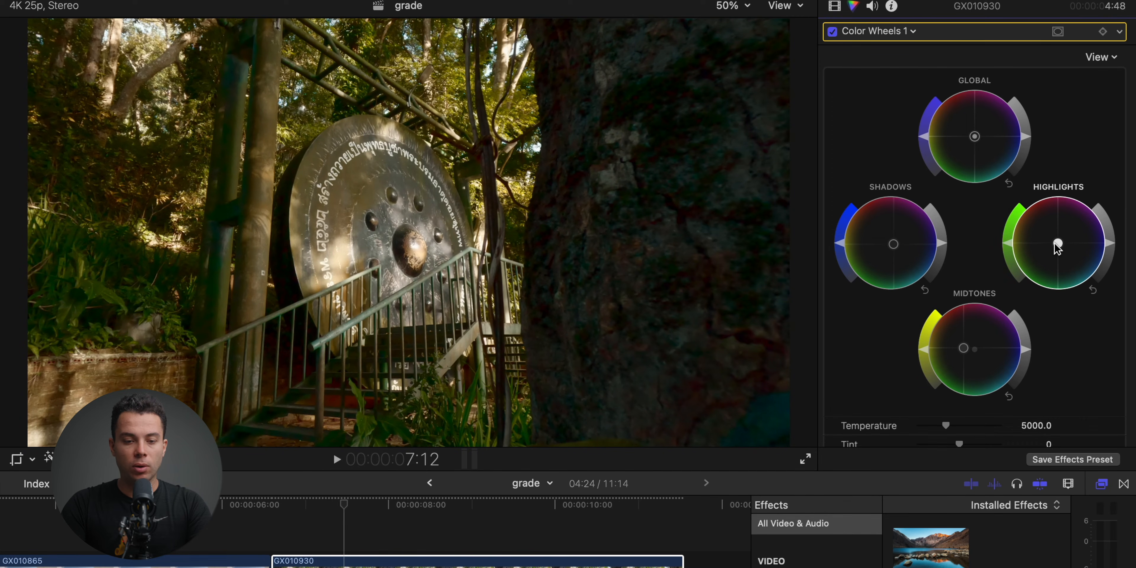
drag(963, 348, 962, 345)
drag(1056, 242, 1058, 252)
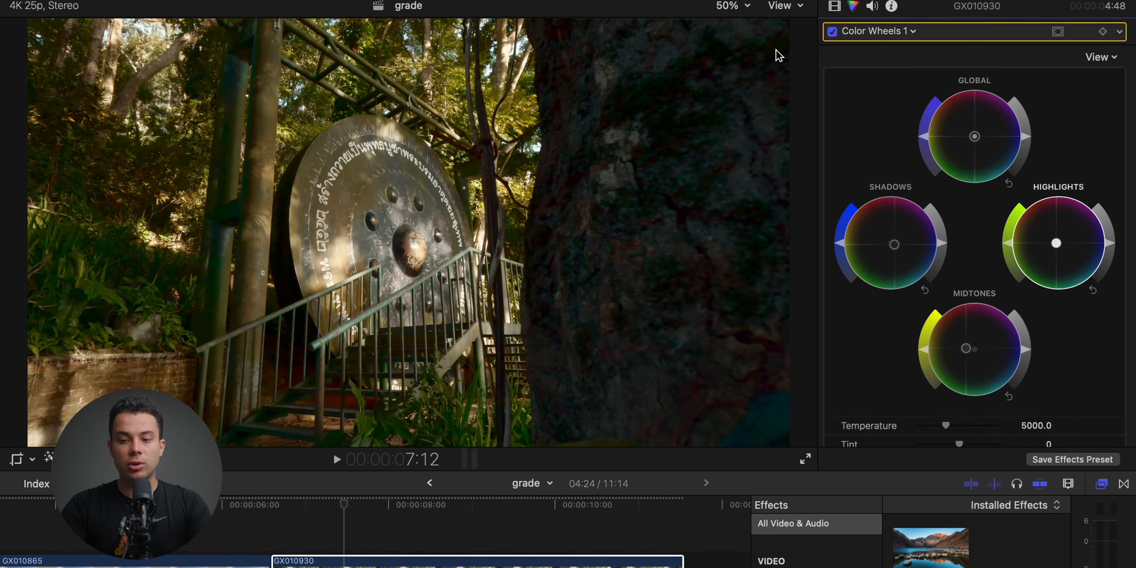
drag(1057, 244, 1057, 243)
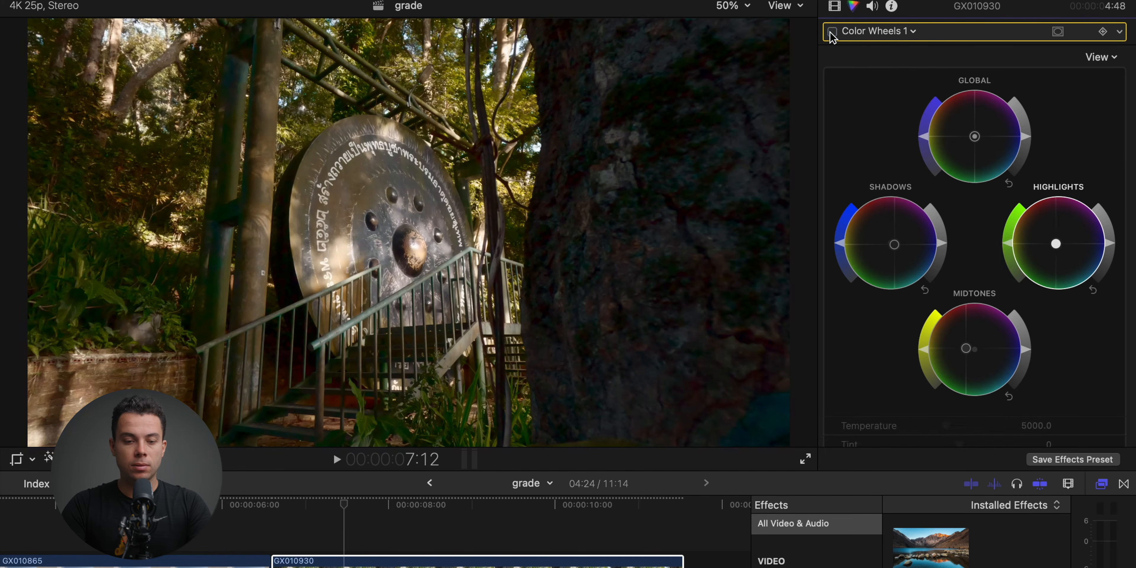
Add another Color Curves correction and sample the dark tree trunk's edge for the green curve.
scroll(875, 190, down, 5)
click(881, 39)
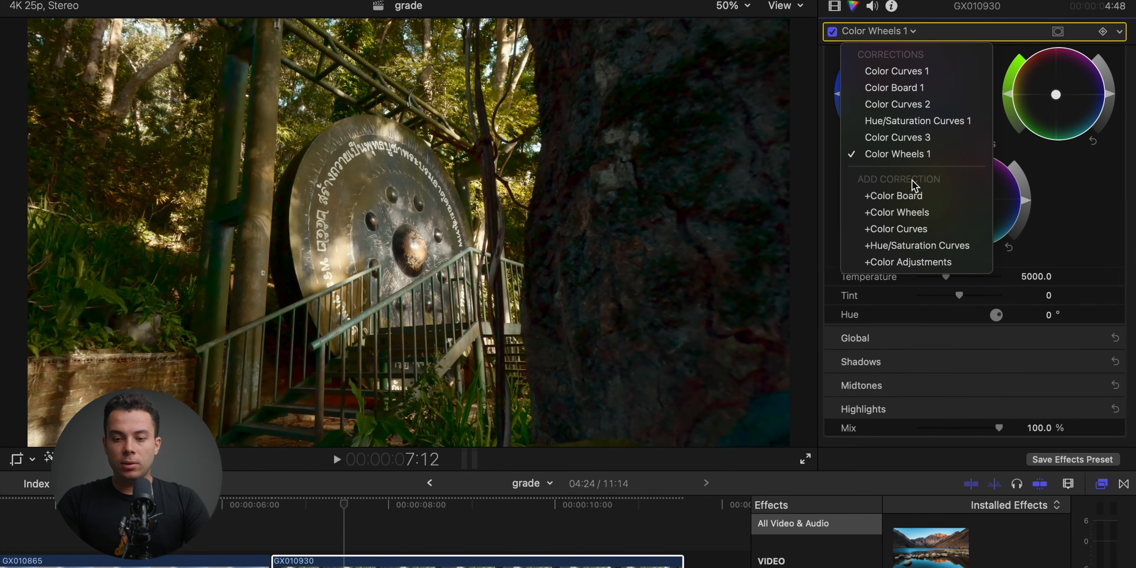
click(906, 229)
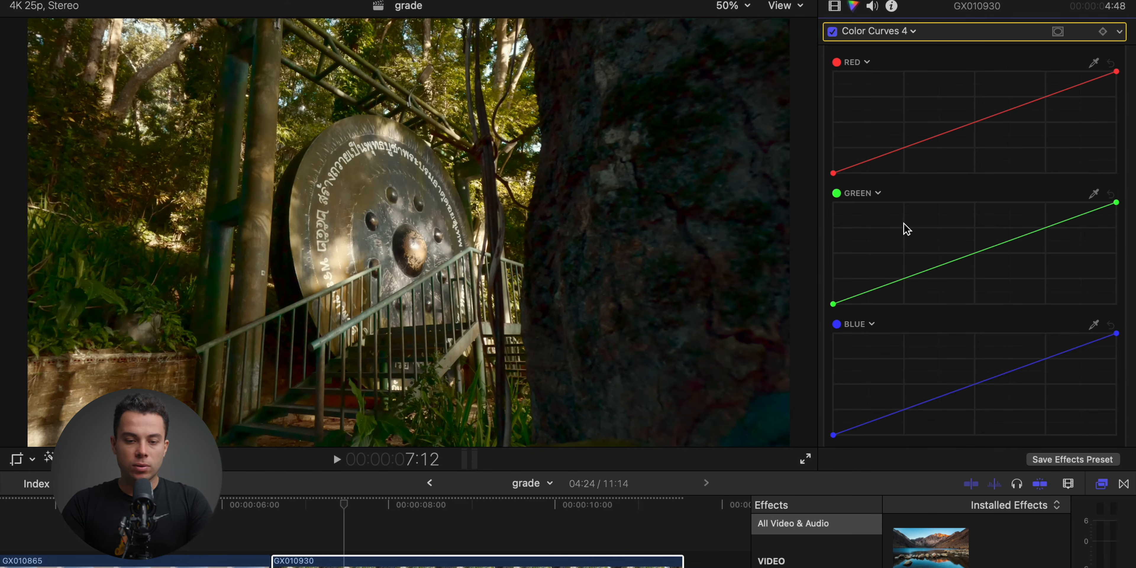
click(1095, 195)
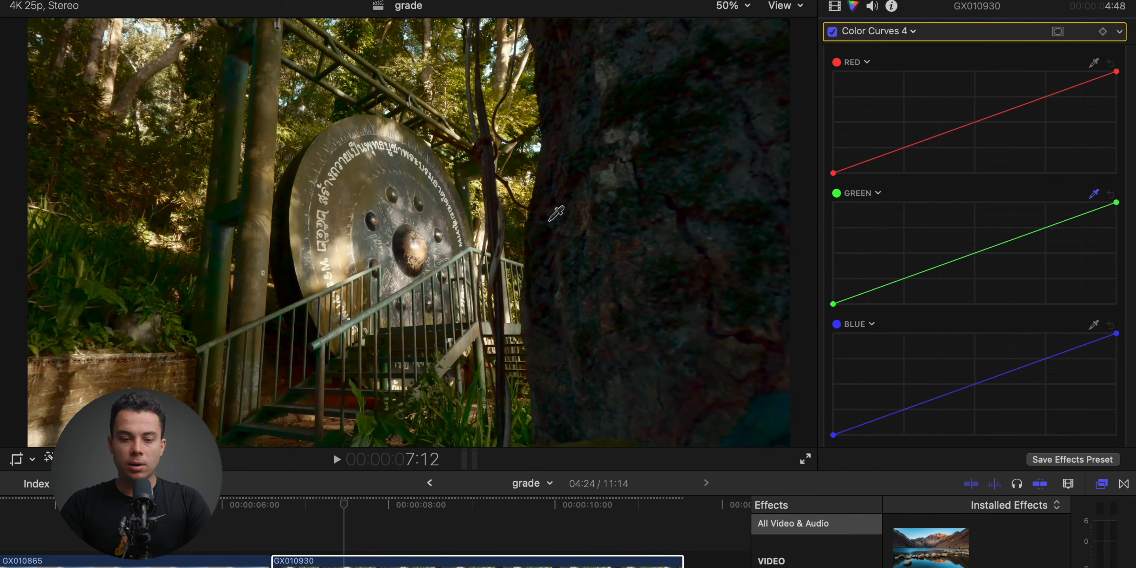
click(549, 218)
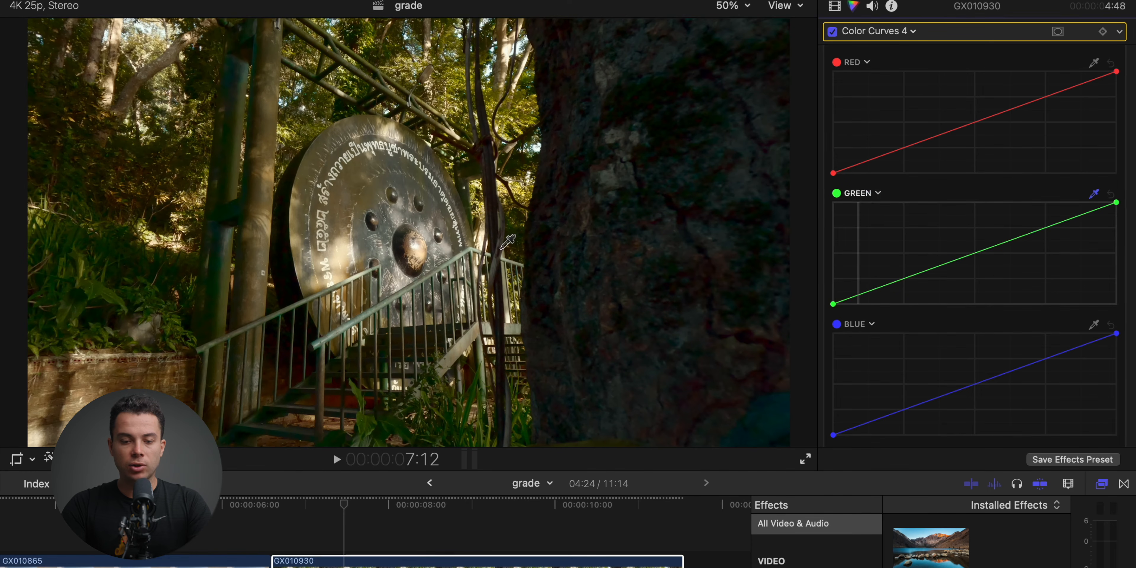
Change the green curve's colour to lime, lower its midtones slightly and anchor its shadows.
click(881, 195)
click(847, 259)
drag(847, 259, 839, 241)
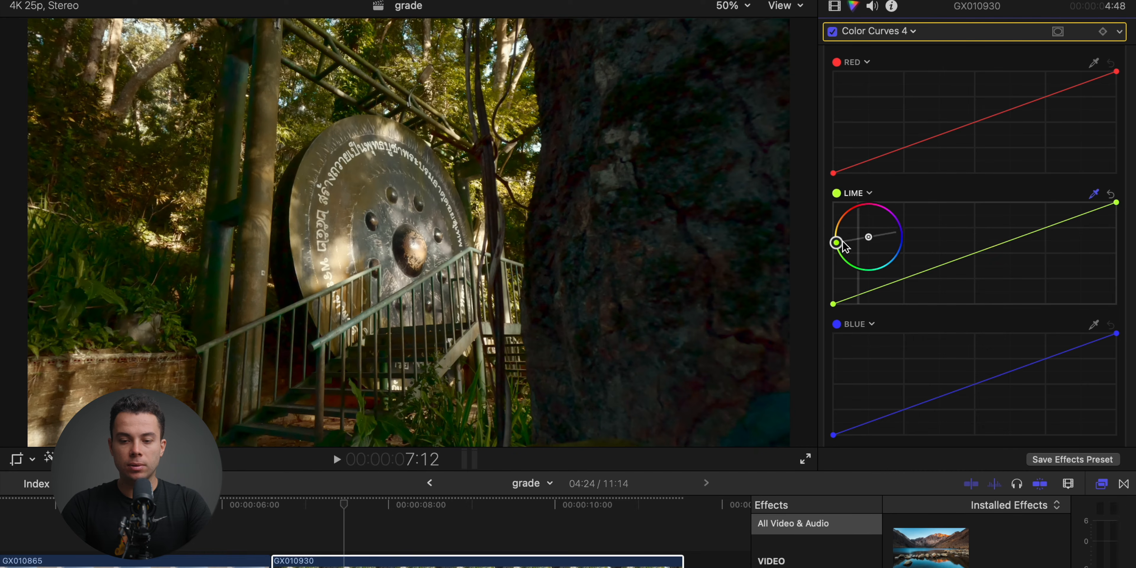
click(978, 257)
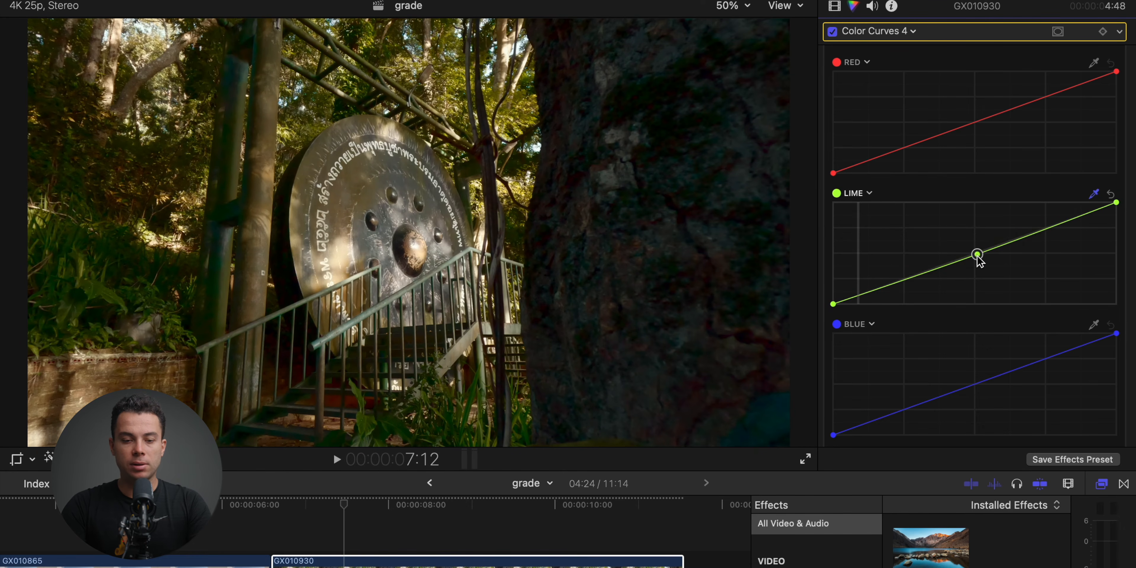
drag(977, 258, 974, 258)
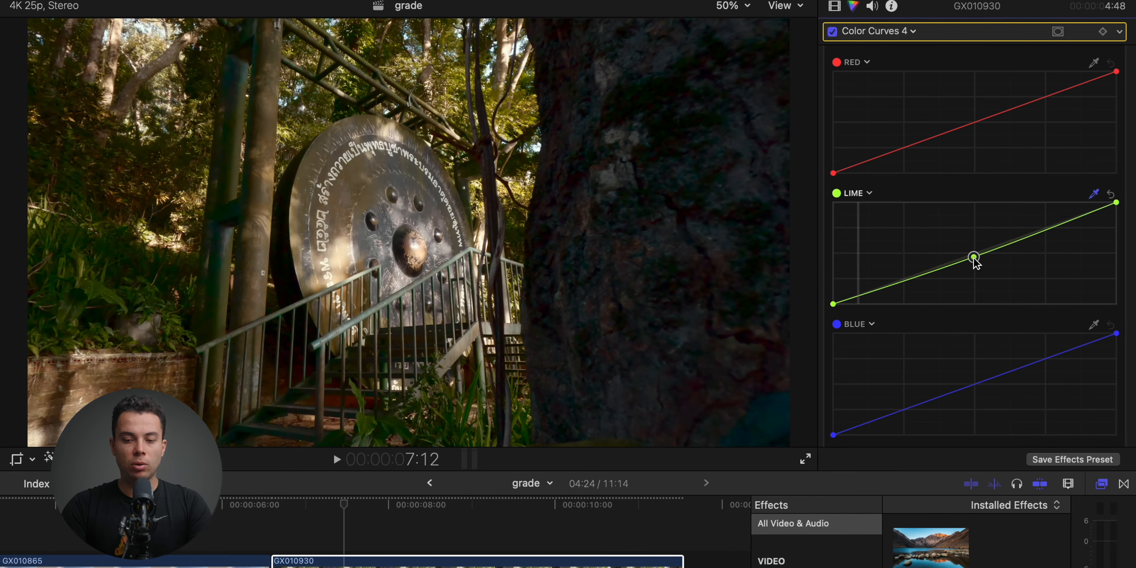
click(867, 294)
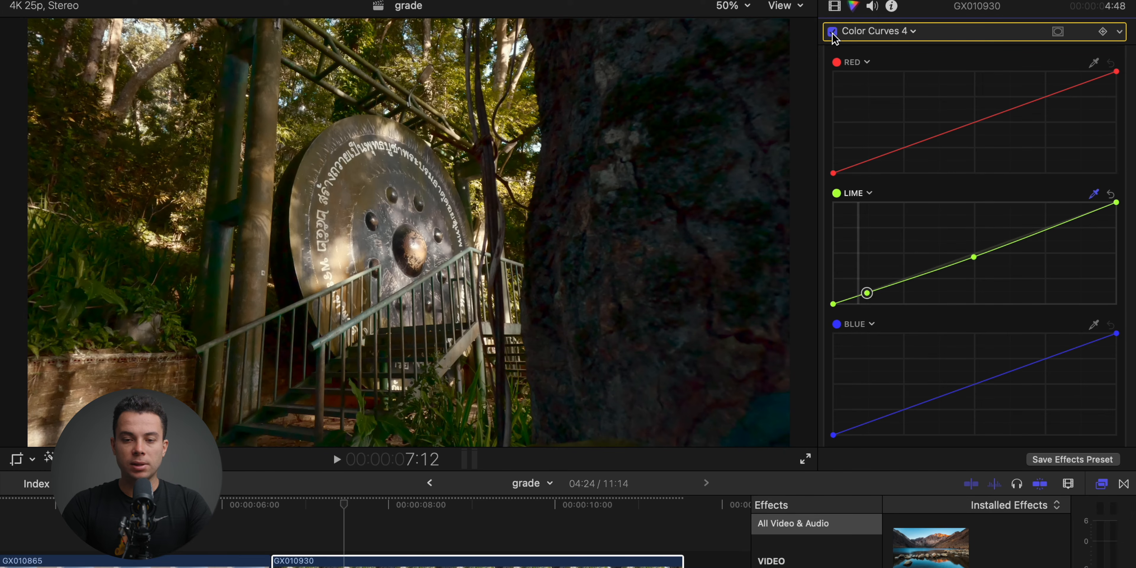
Add a second Hue/Saturation Curves correction and reduce the shadow saturation on its Luma vs Sat curve.
click(834, 7)
click(851, 10)
click(865, 31)
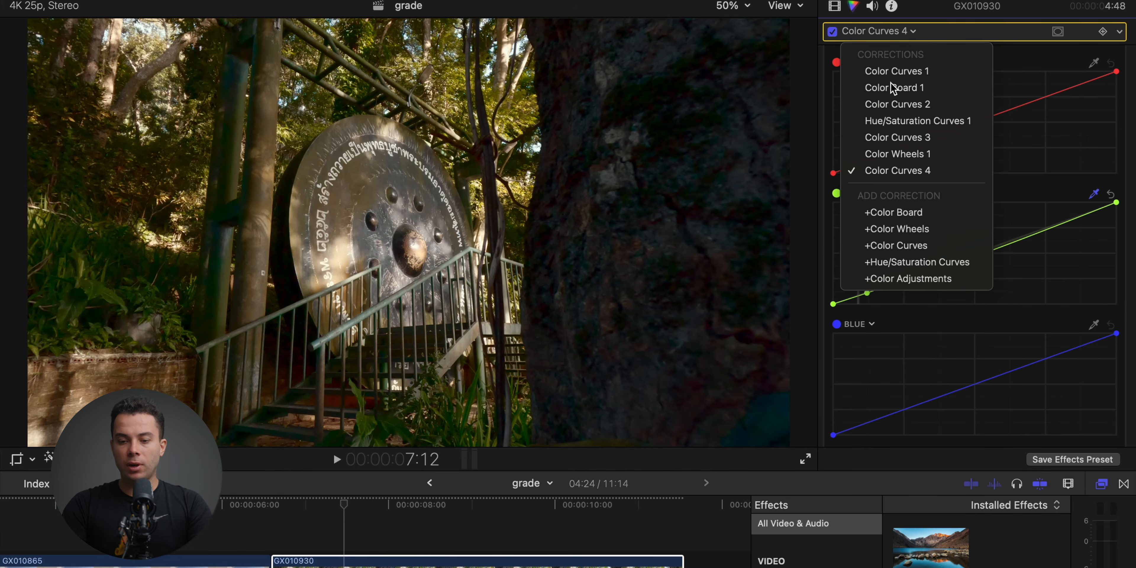
click(910, 259)
scroll(881, 297, down, 5)
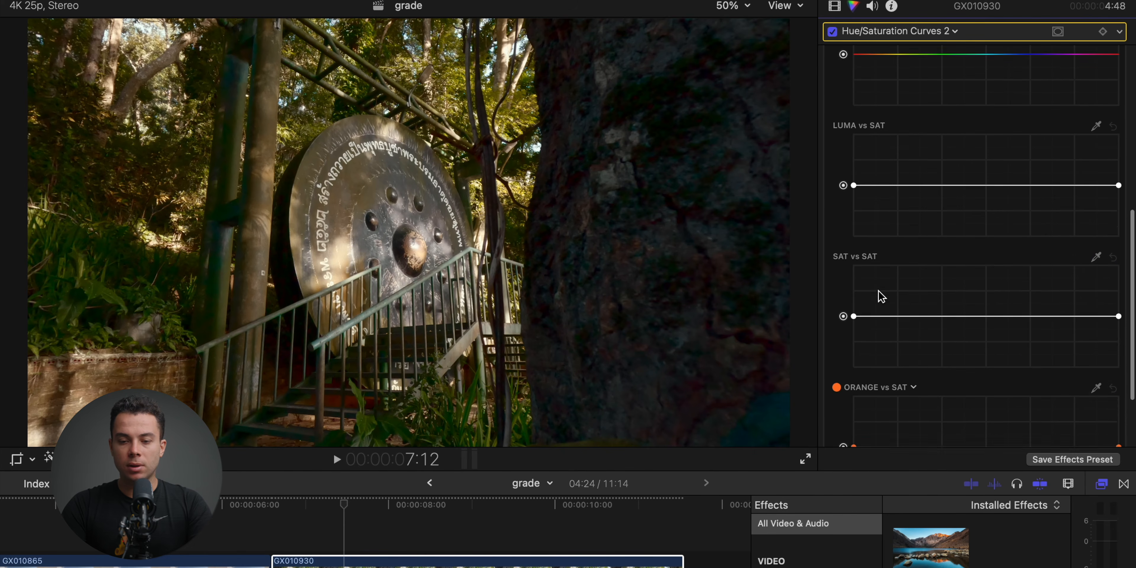
click(904, 211)
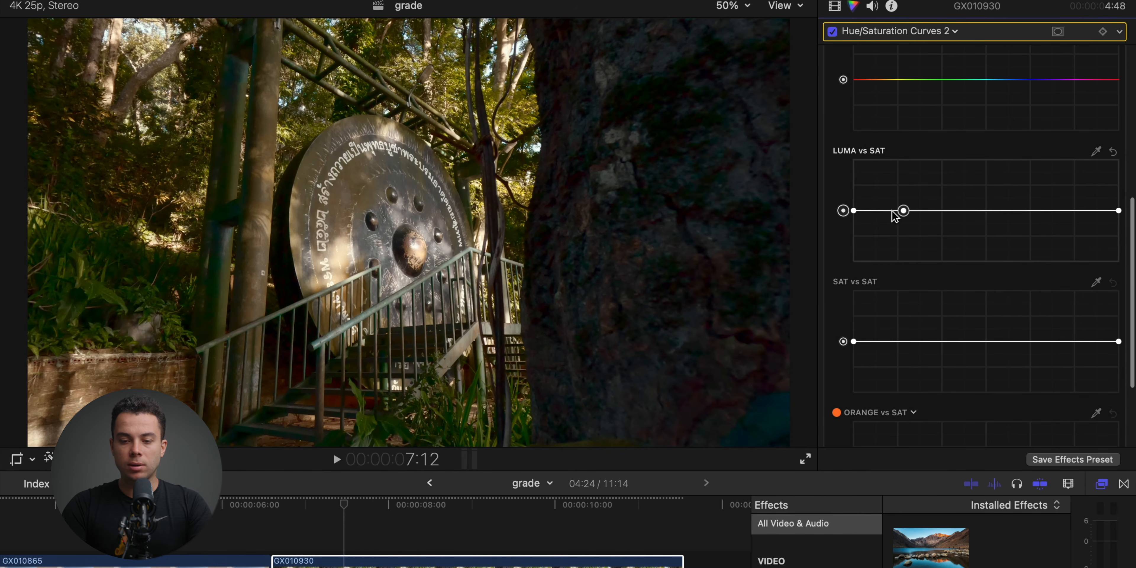
drag(856, 212, 830, 237)
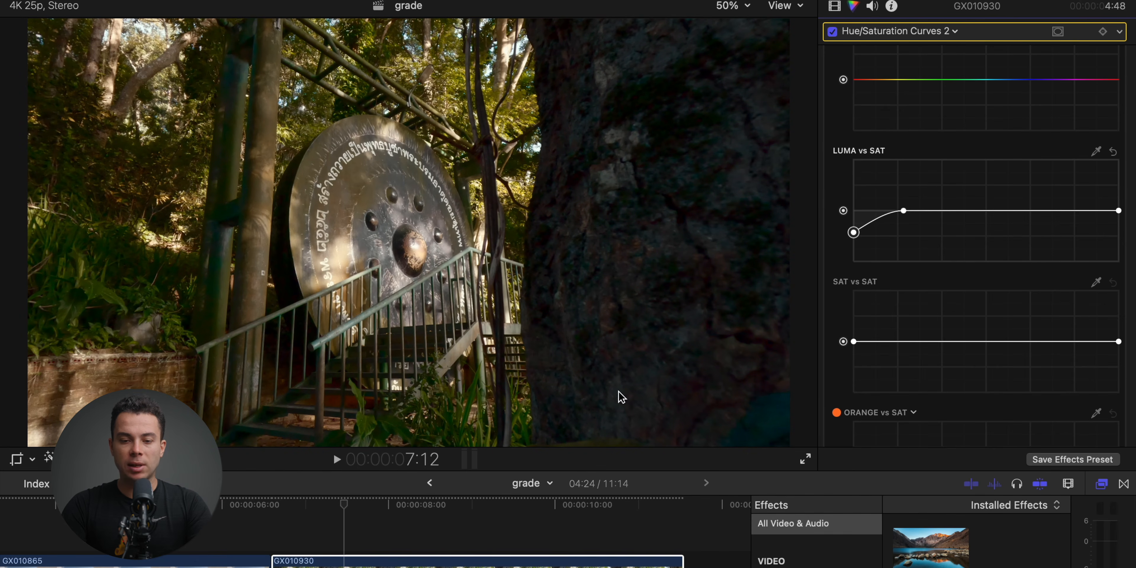
click(875, 226)
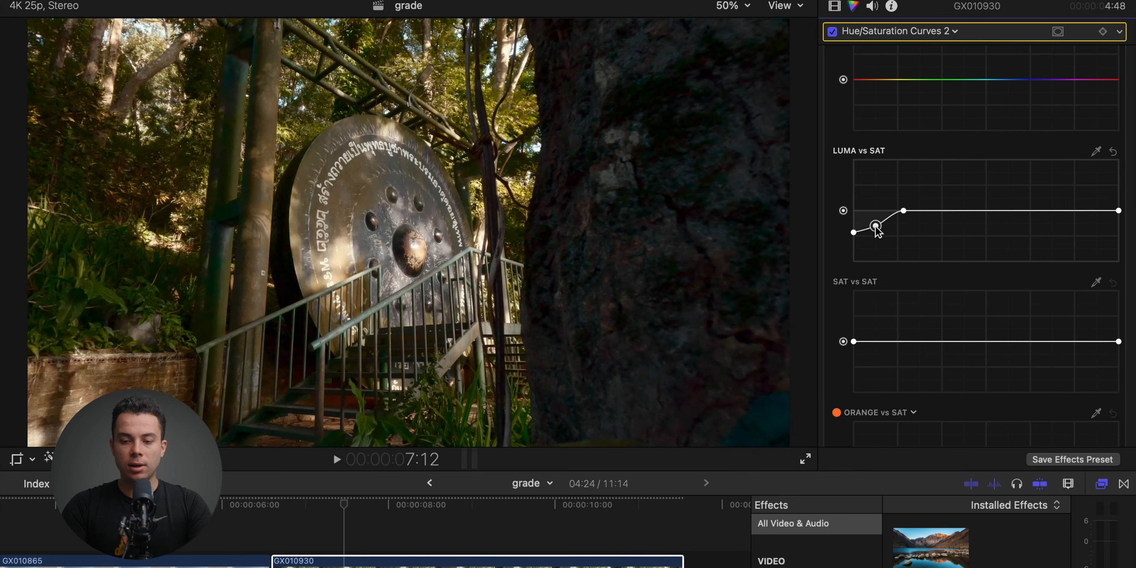
Anchor the highlights on the Luma vs Sat curve, drop the brightest end to minimum saturation and raise the midtones slightly.
click(1060, 211)
drag(1119, 212, 1133, 325)
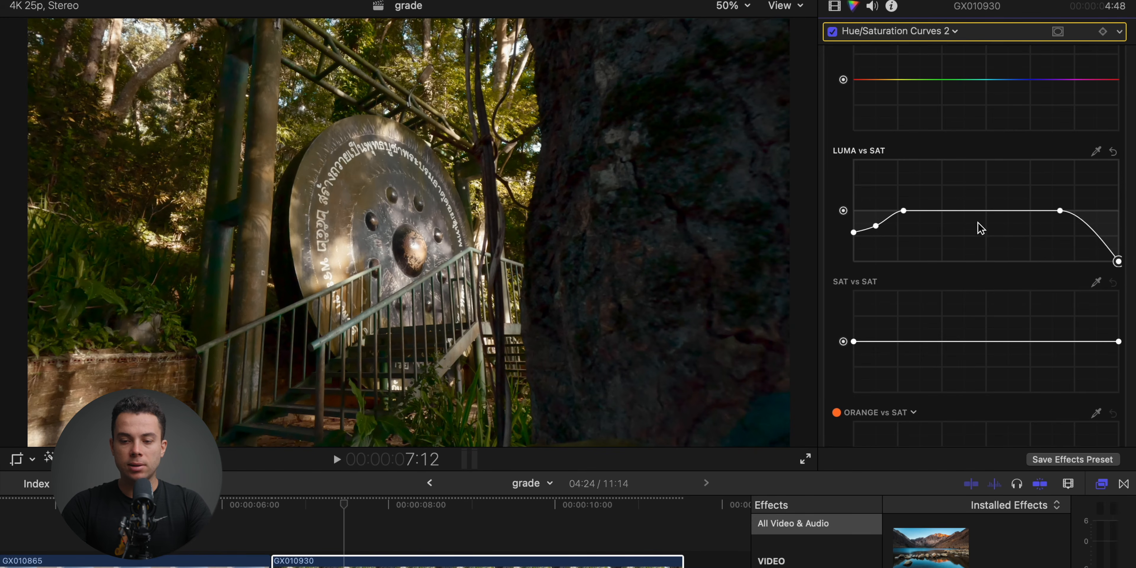
drag(975, 211, 1021, 206)
click(933, 207)
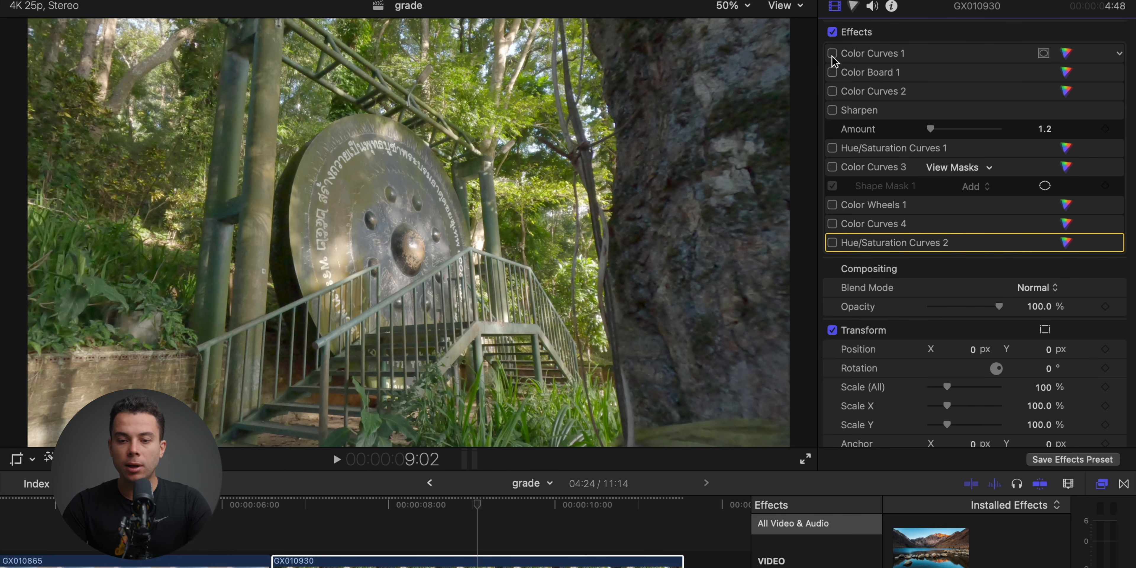
Re-enable the corrections one by one from Color Curves 1 through Color Wheels 1, including Sharpen, to review each effect.
click(832, 55)
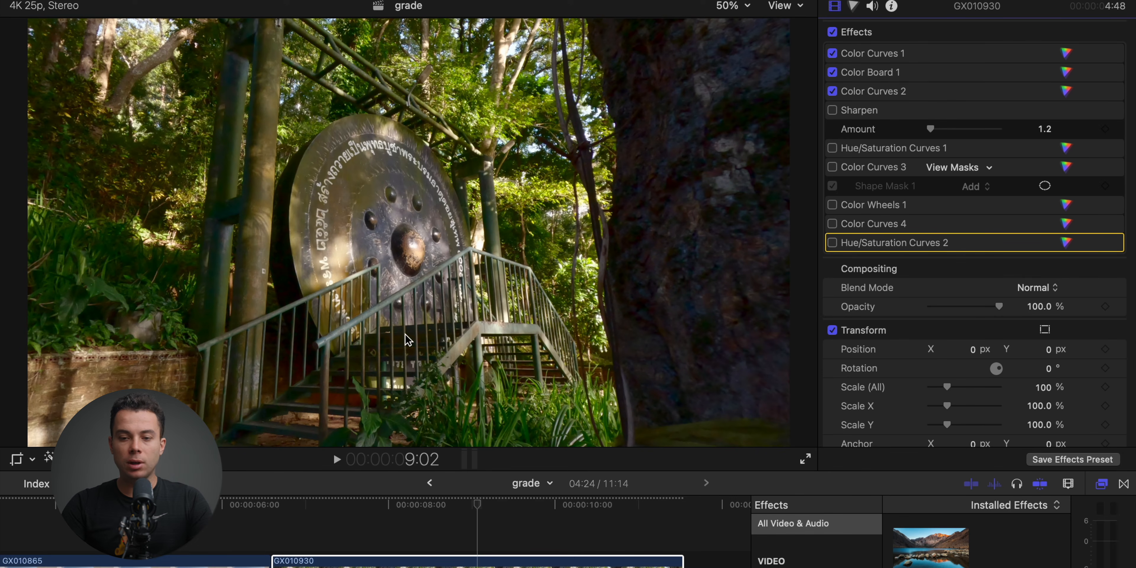
click(833, 111)
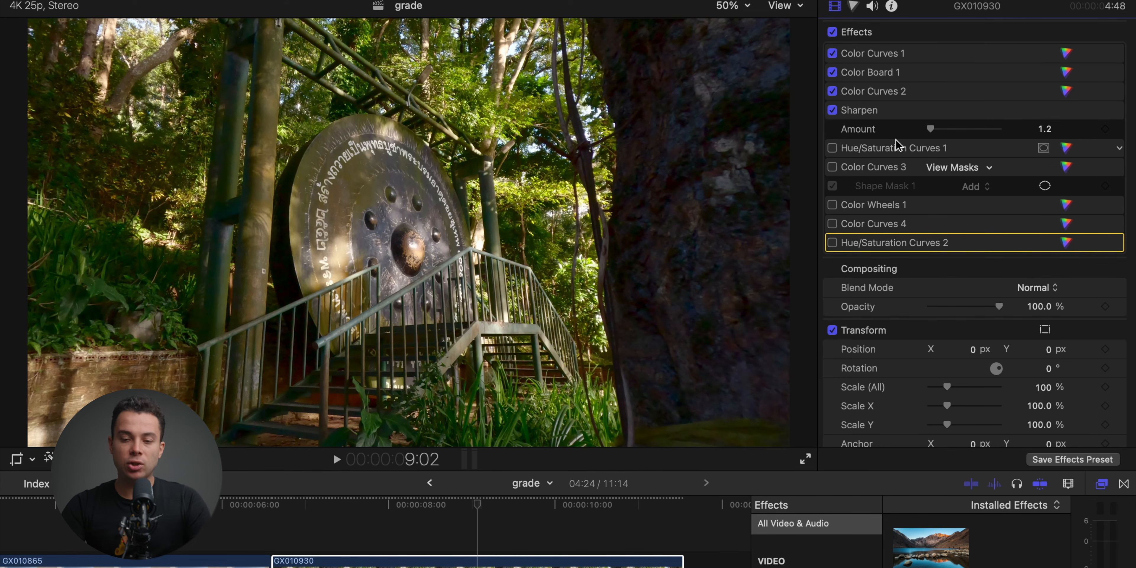
click(833, 148)
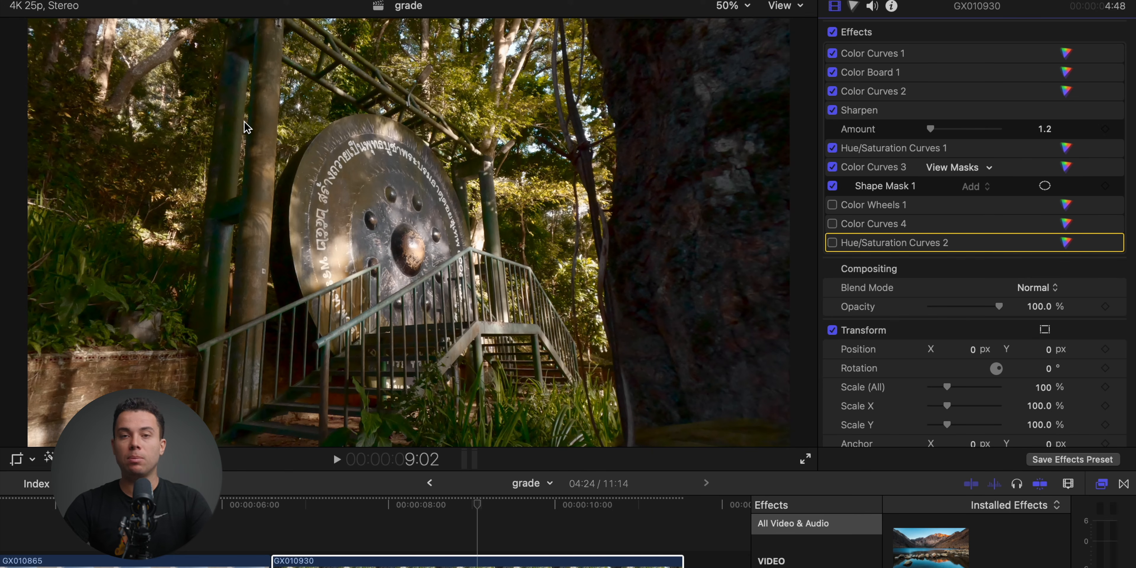
click(833, 205)
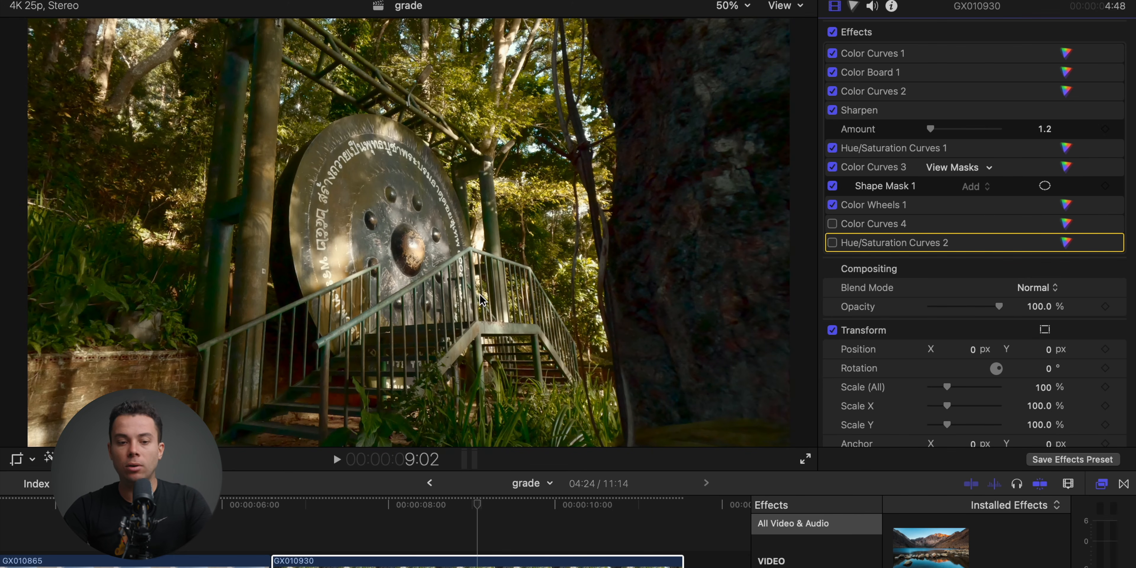
Review the Color Wheels 1 settings, re-enable Color Curves 4 and Hue/Saturation Curves 2, and inspect the latter's Luma vs Sat curve.
click(1067, 205)
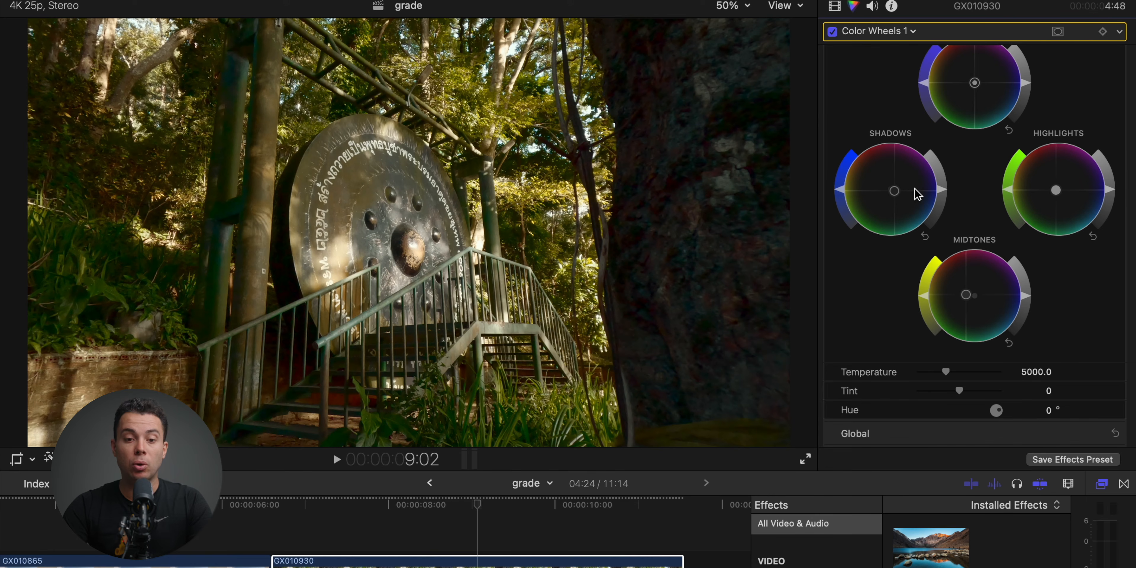
click(834, 6)
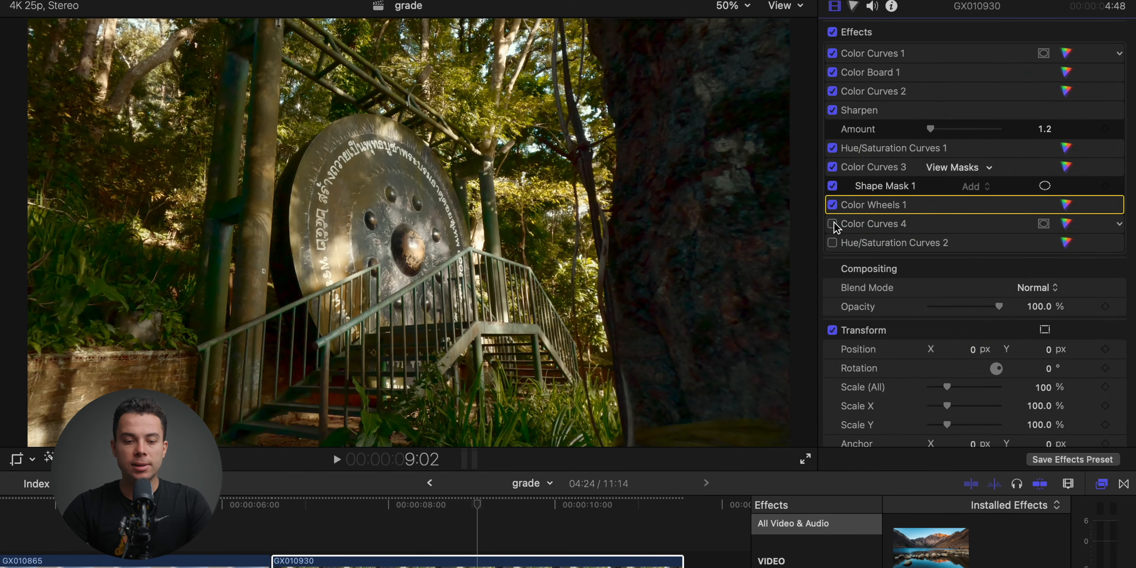
click(1045, 129)
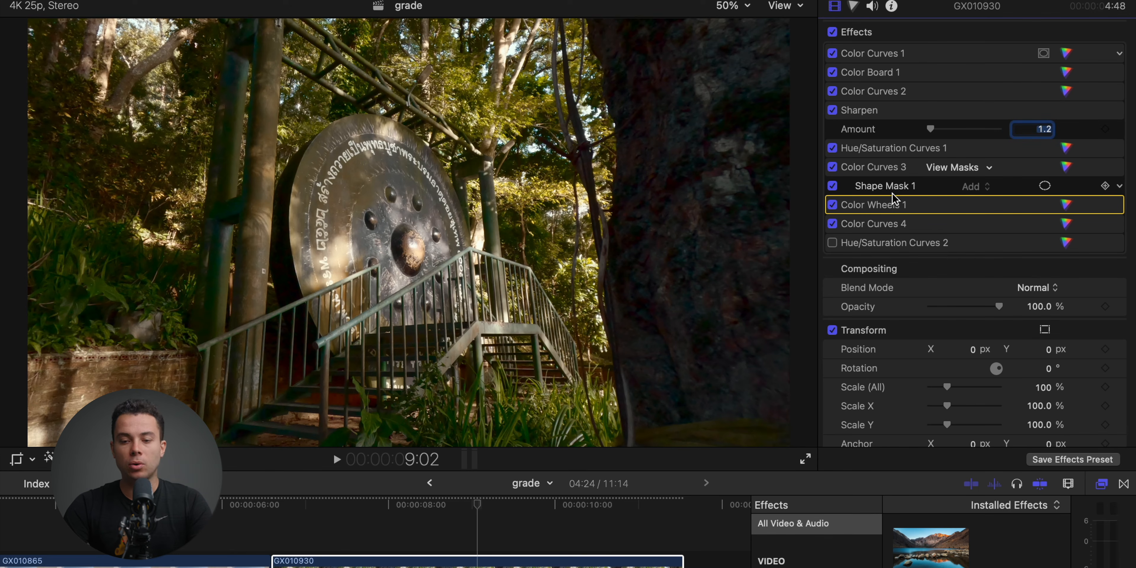
click(833, 243)
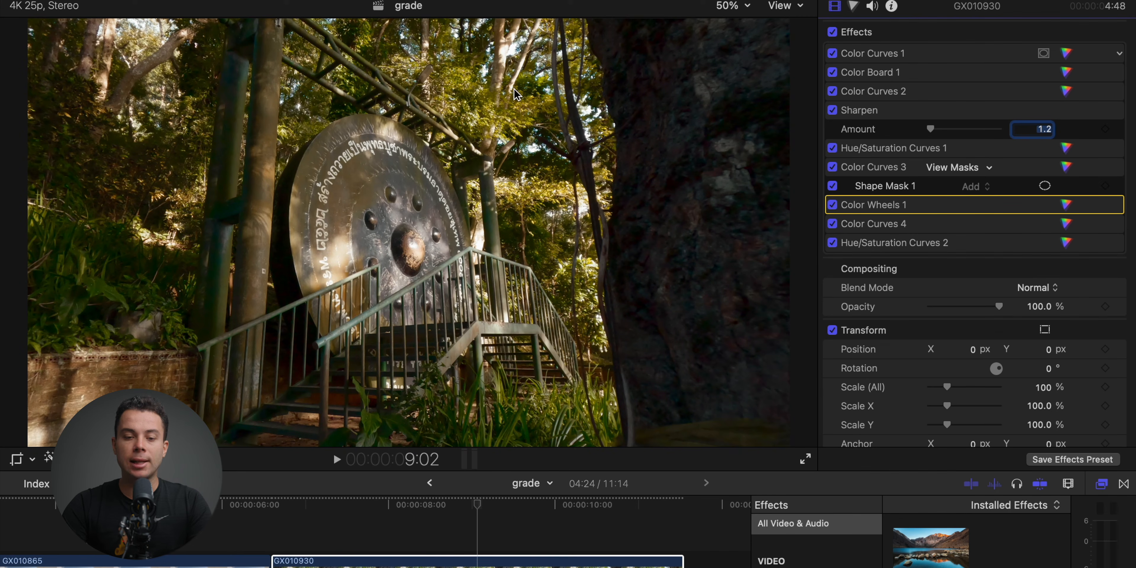
click(1066, 243)
scroll(1013, 282, down, 5)
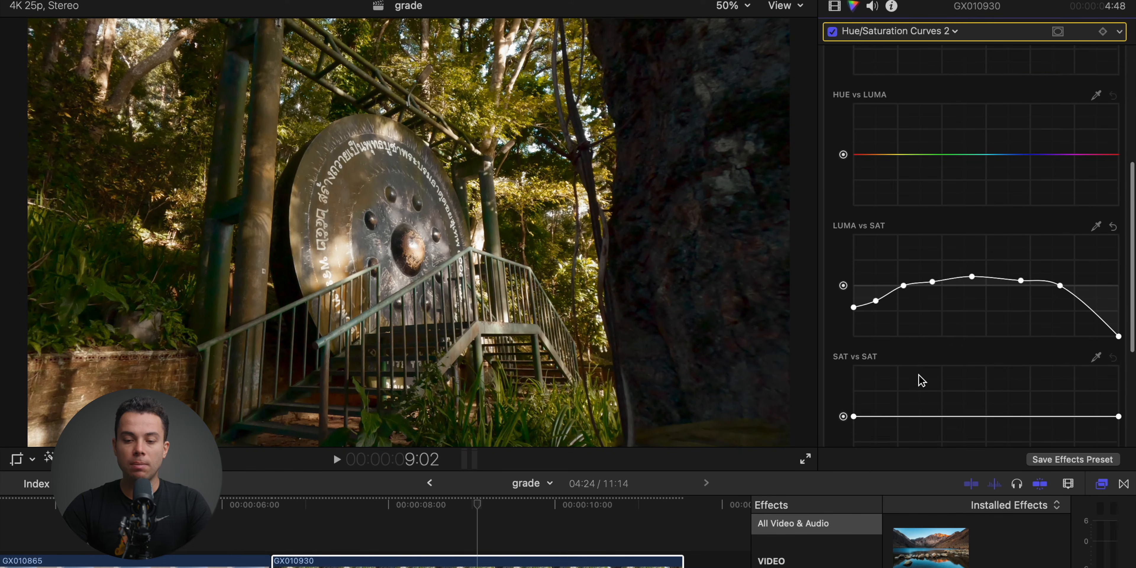